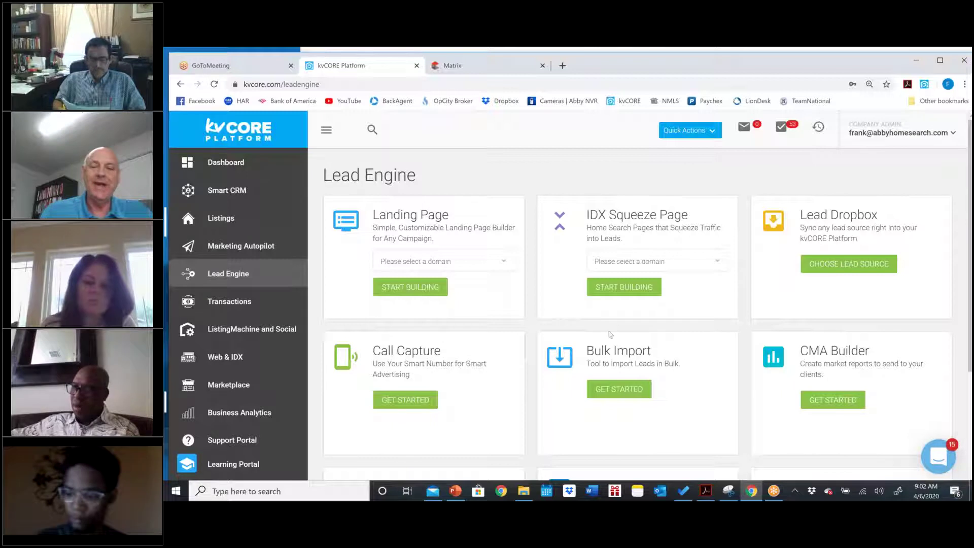
Start building an IDX squeeze page for the abbyhomesearch.com domain and choose the single-property type.
{"action": "left_click", "coordinate": [717, 263]}
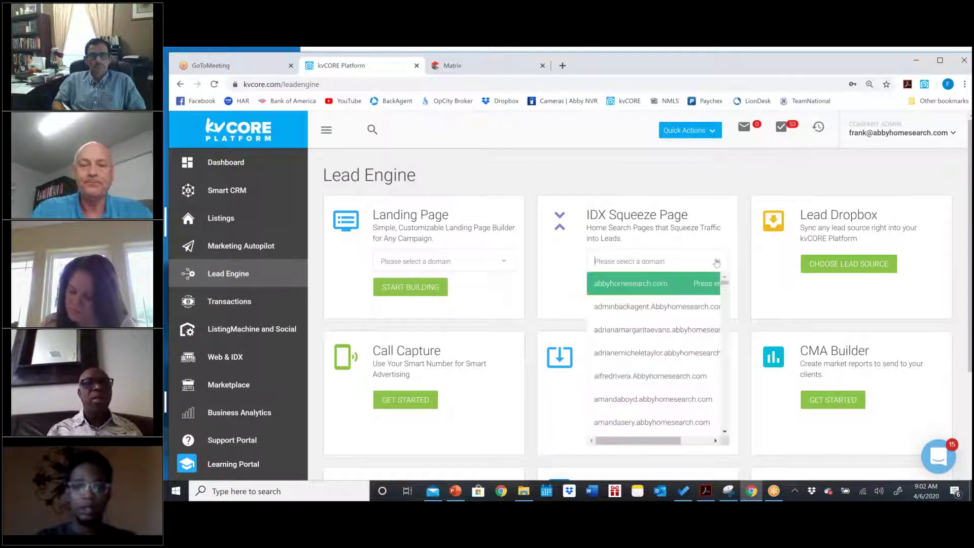
{"action": "left_click", "coordinate": [655, 285]}
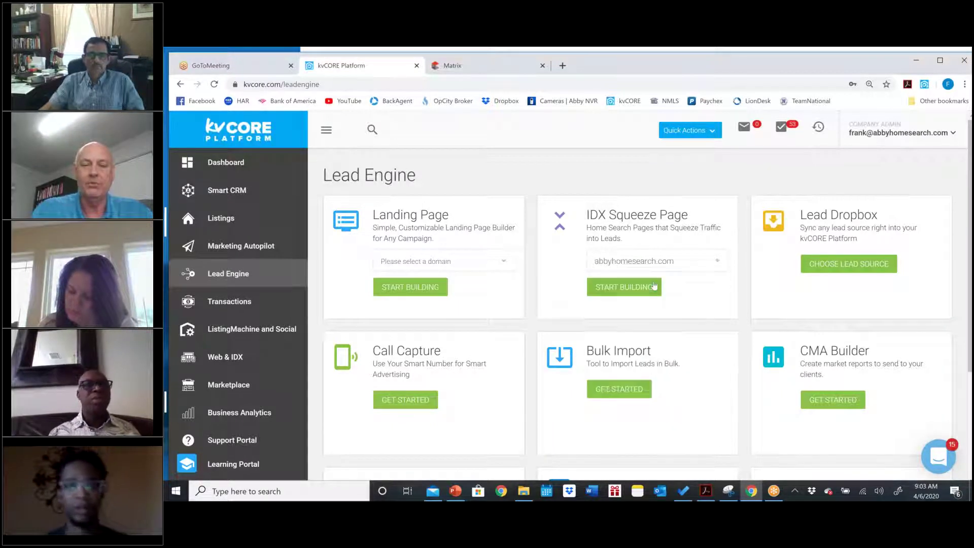
{"action": "left_click", "coordinate": [628, 291]}
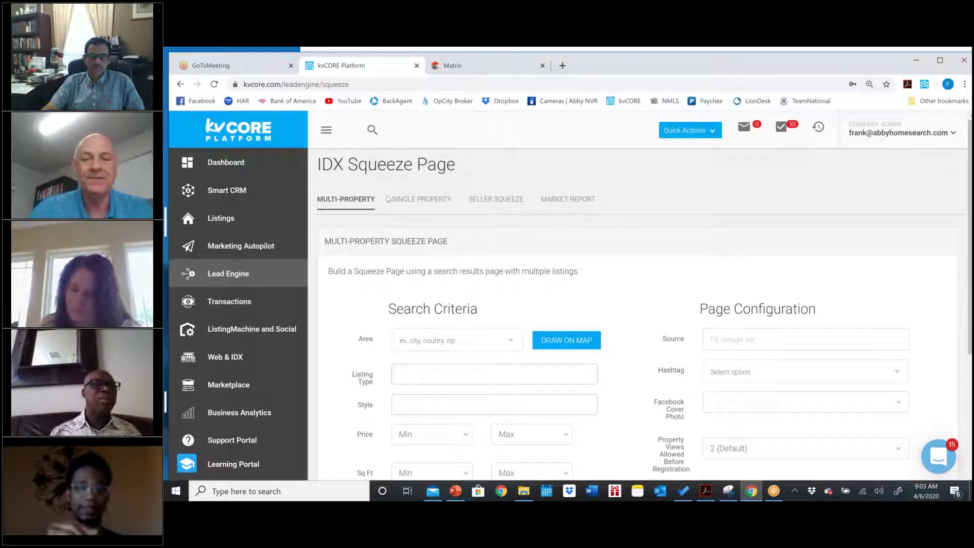
{"action": "left_click", "coordinate": [421, 202]}
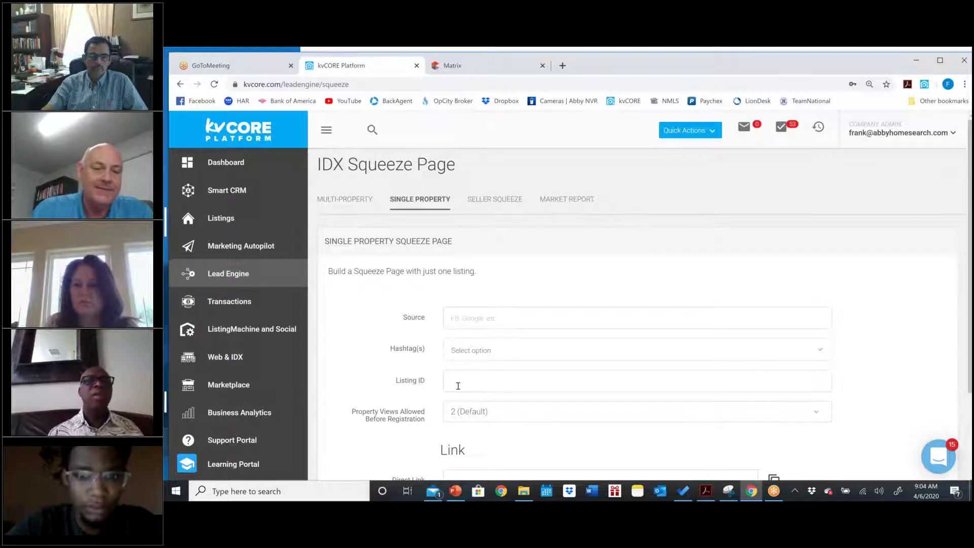
Switch to Matrix and open the Quick Single-Family search.
{"action": "left_click", "coordinate": [472, 74]}
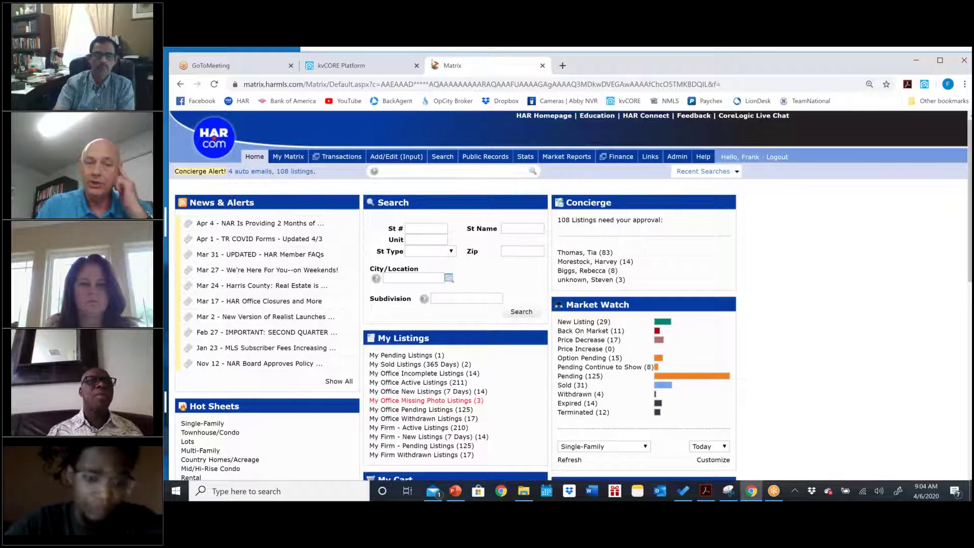
{"action": "mouse_move", "coordinate": [443, 158]}
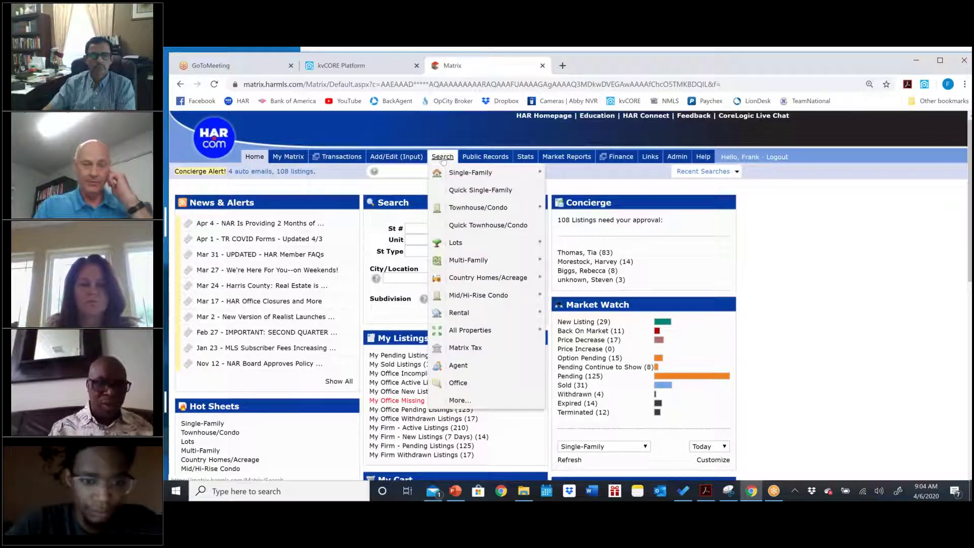
{"action": "mouse_move", "coordinate": [454, 176]}
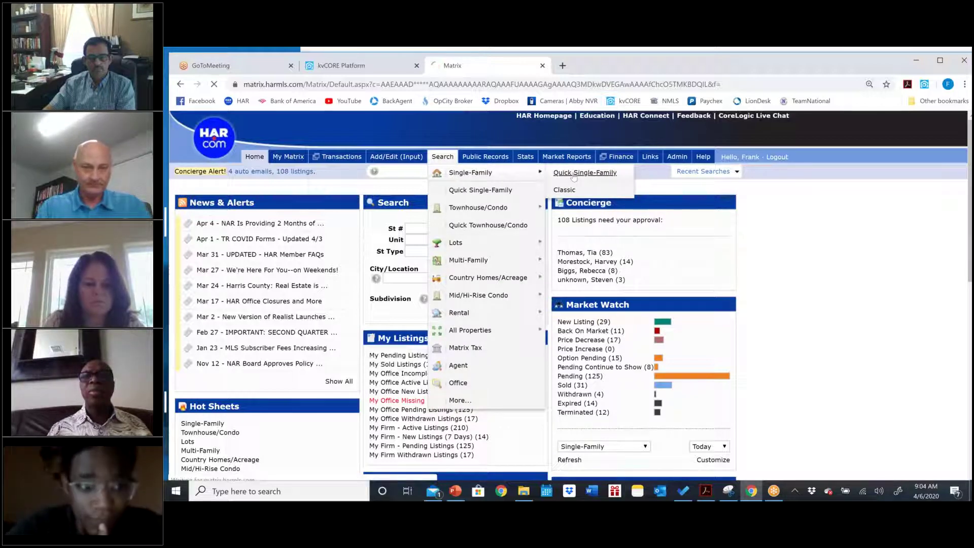
{"action": "left_click", "coordinate": [574, 173]}
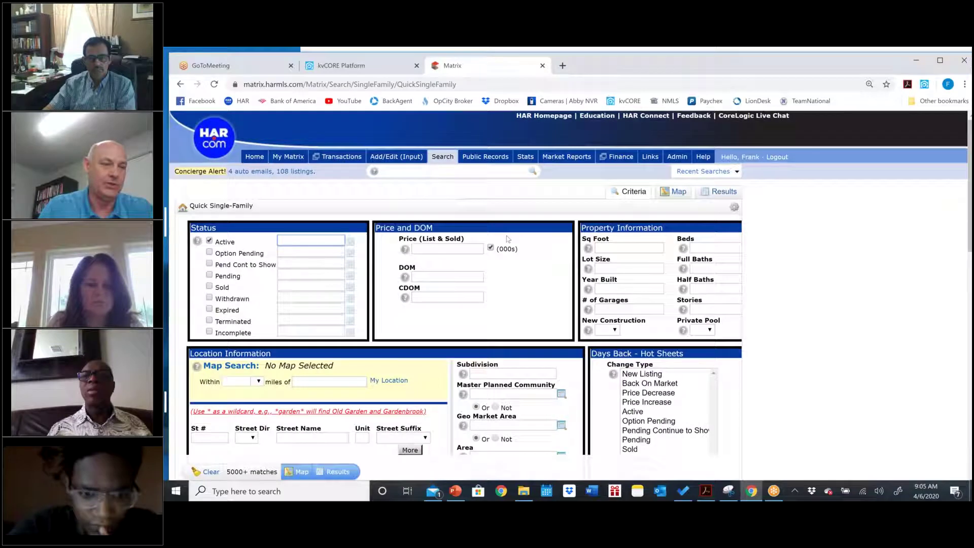
Search active single-family listings in the "legends ranch" subdivision.
{"action": "scroll", "coordinate": [341, 384], "scroll_direction": "down", "scroll_amount": 3}
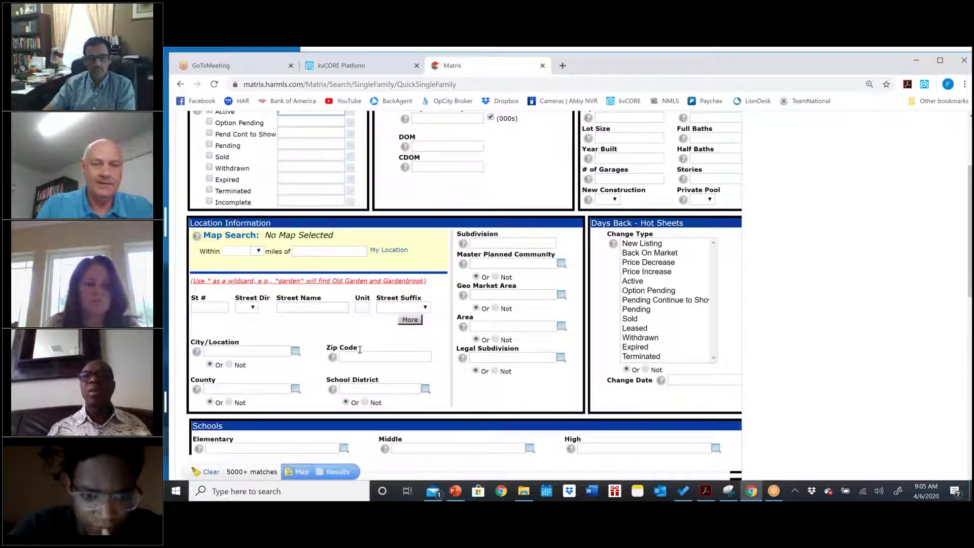
{"action": "left_click", "coordinate": [490, 243]}
{"action": "type", "text": "leg"}
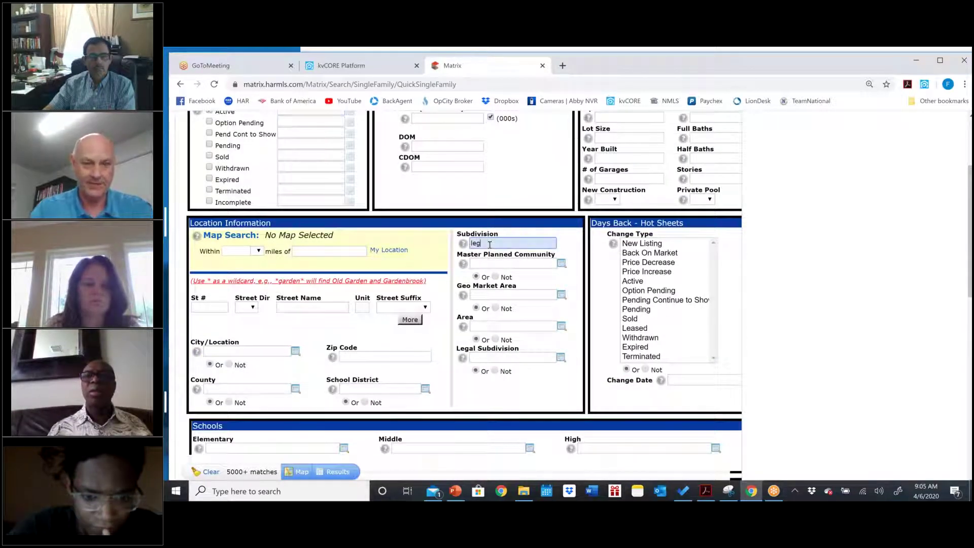
{"action": "type", "text": "ends r"}
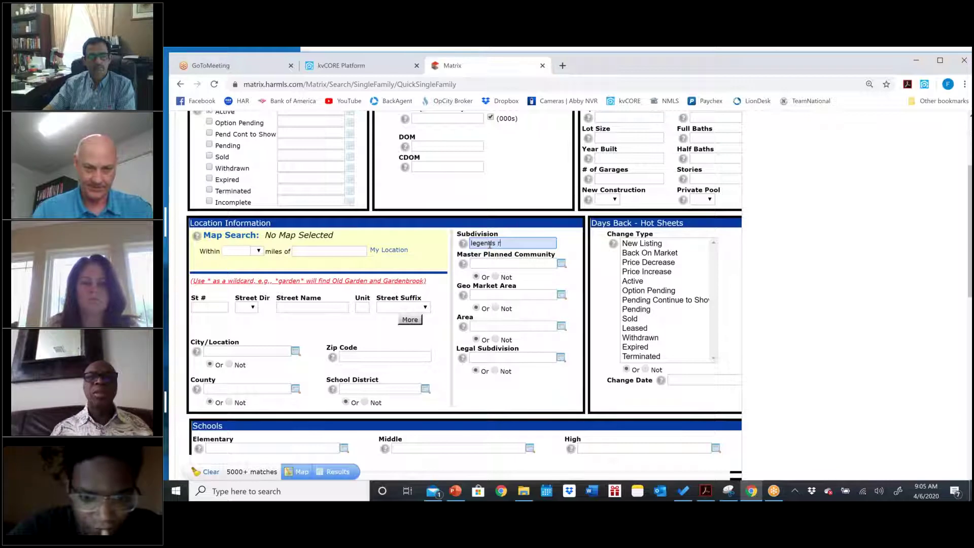
{"action": "type", "text": "n"}
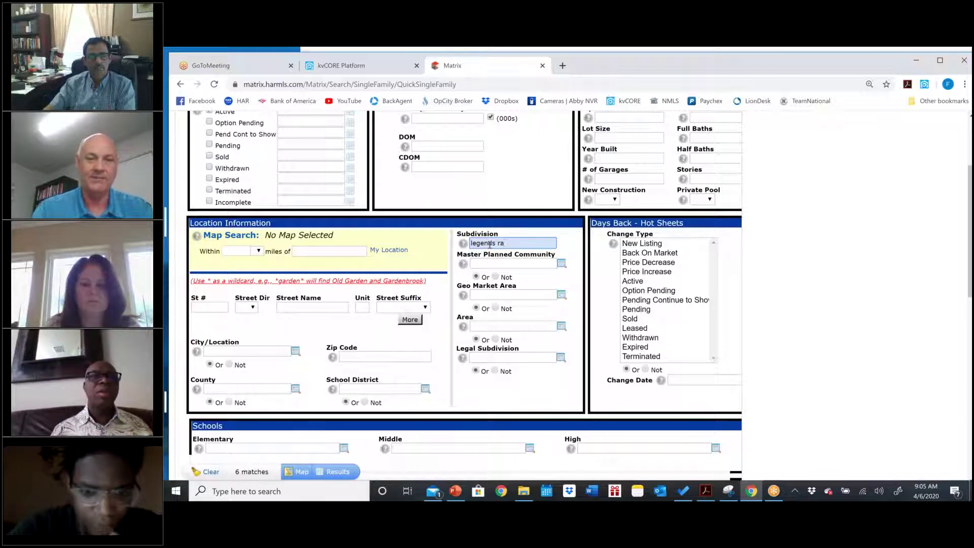
{"action": "type", "text": "nch"}
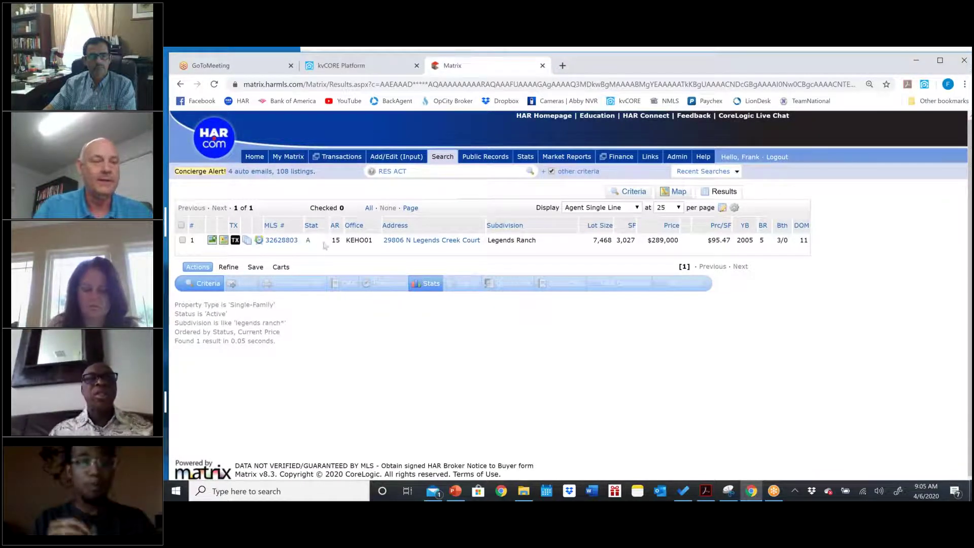
Copy the MLS number of the Legends Ranch listing and paste it as the Listing ID on the kvCORE squeeze page.
{"action": "left_click_drag", "start_coordinate": [300, 241], "coordinate": [266, 245]}
{"action": "key", "text": "ctrl+c"}
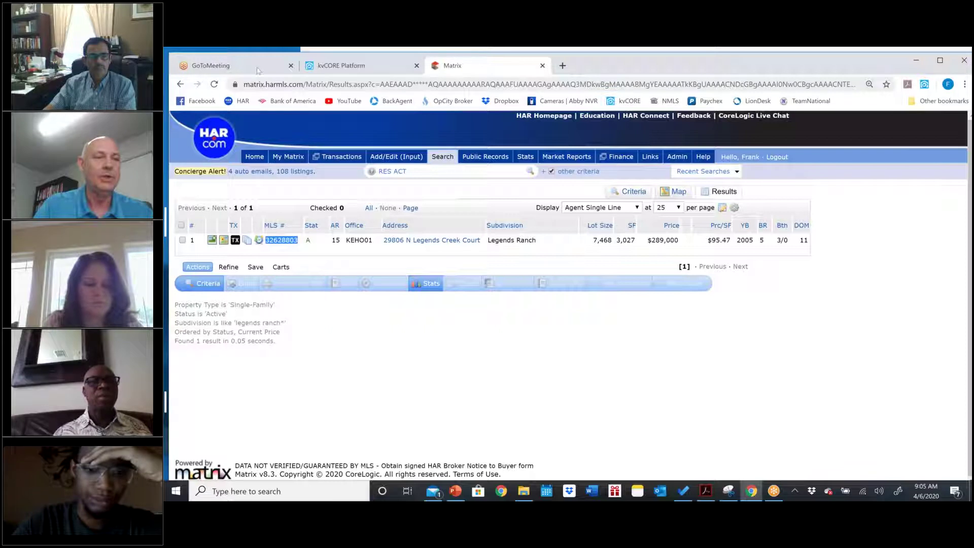
{"action": "left_click", "coordinate": [316, 68]}
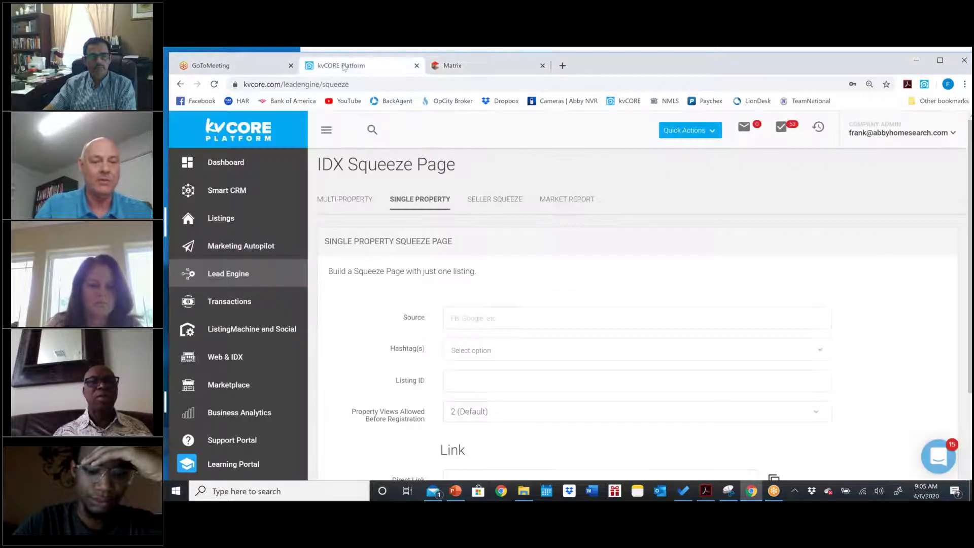
{"action": "left_click", "coordinate": [464, 383]}
{"action": "key", "text": "ctrl+v"}
Set the squeeze page's source to FB and enter #legendsranch32628803 as its hashtag.
{"action": "left_click", "coordinate": [465, 317]}
{"action": "type", "text": "FB"}
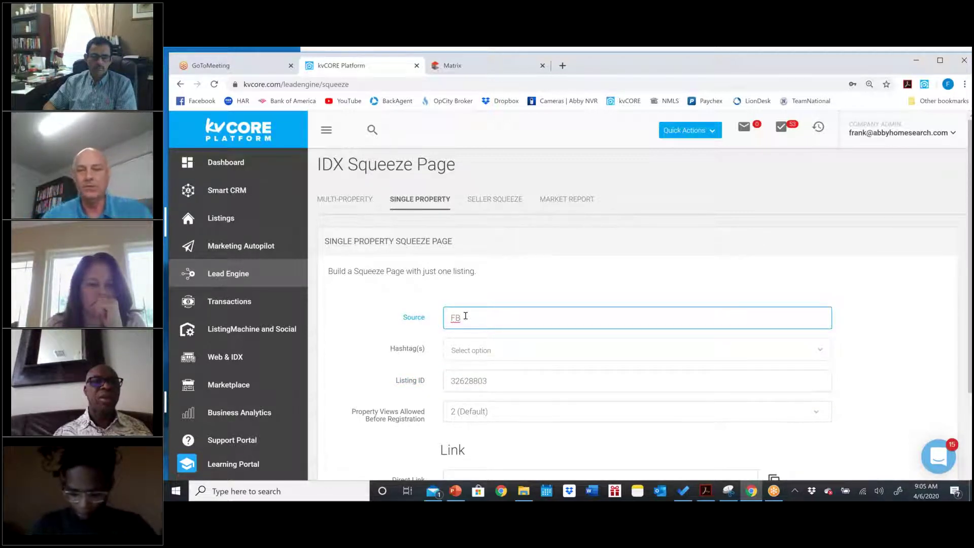
{"action": "left_click", "coordinate": [467, 351]}
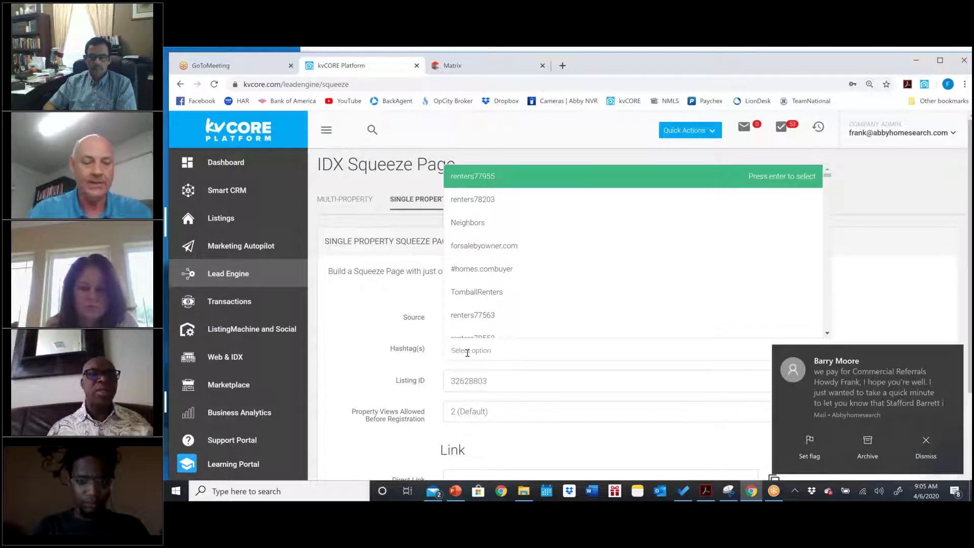
{"action": "type", "text": "leger"}
{"action": "type", "text": "ds"}
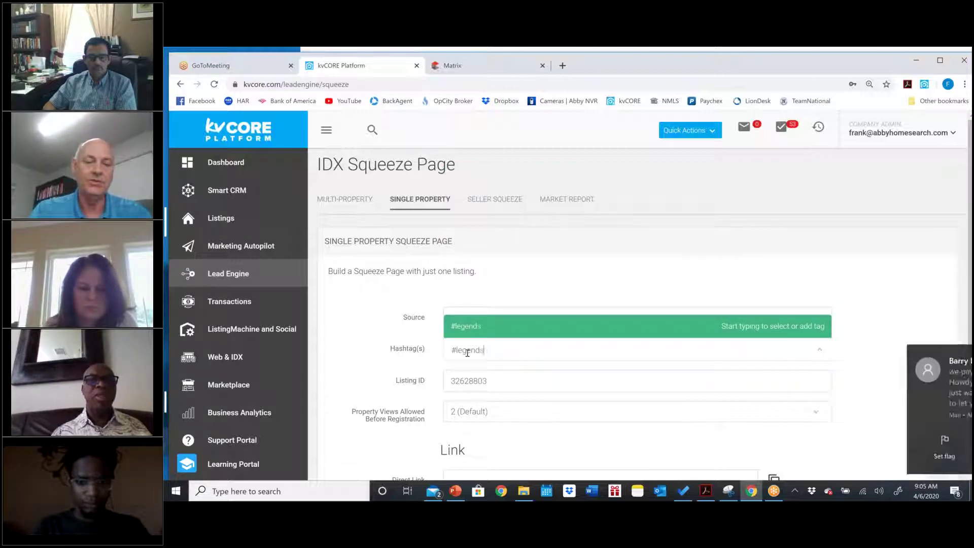
{"action": "type", "text": "ranch"}
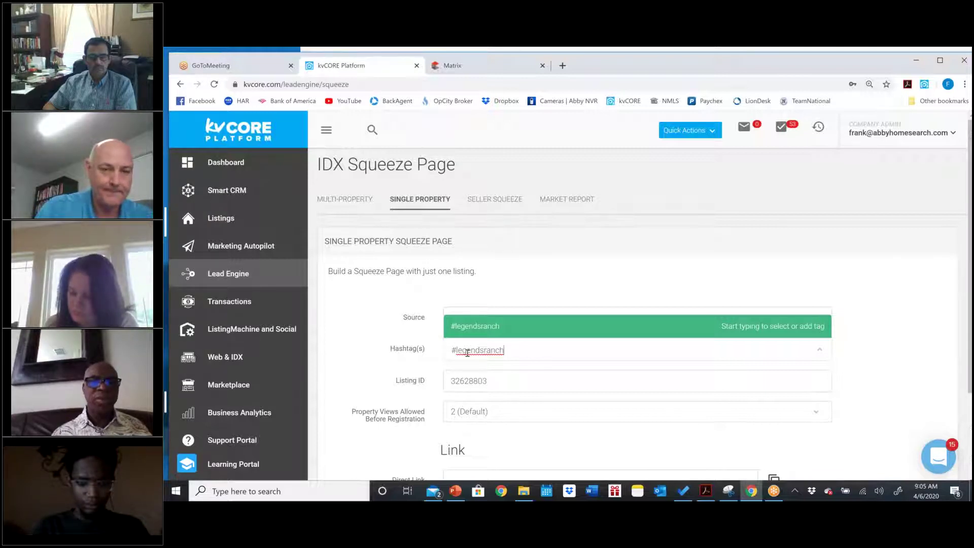
{"action": "key", "text": "ctrl+v"}
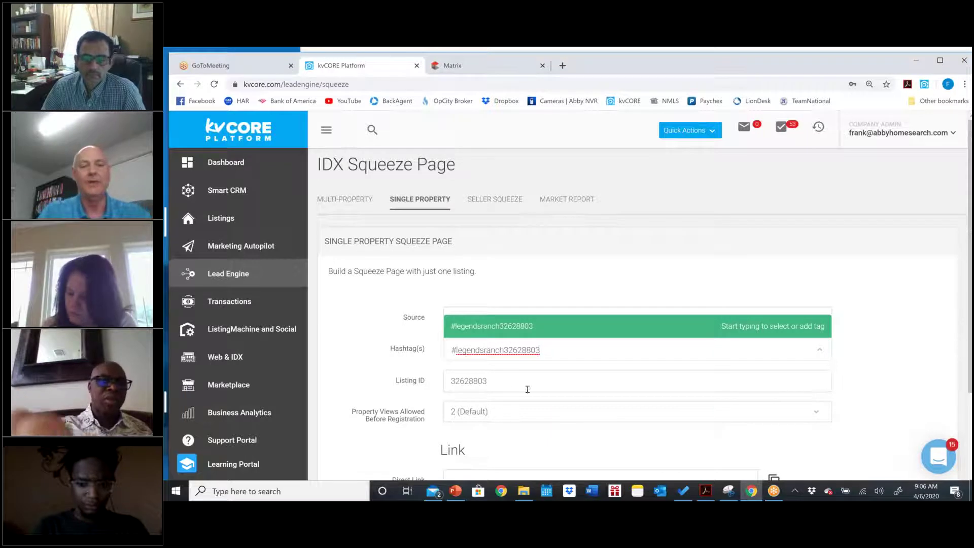
Allow 5 property views before registration and generate the squeeze page's links.
{"action": "scroll", "coordinate": [528, 389], "scroll_direction": "down", "scroll_amount": 2}
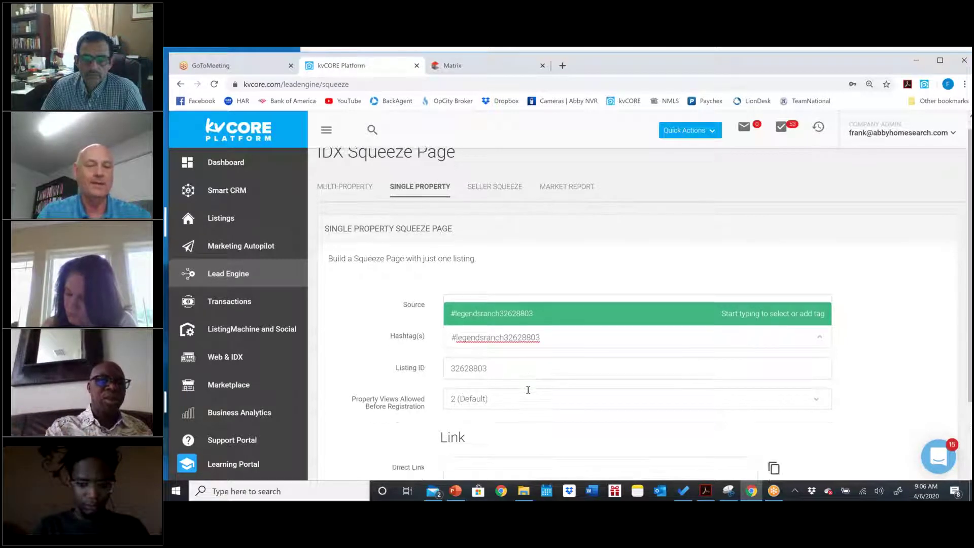
{"action": "scroll", "coordinate": [638, 315], "scroll_direction": "down", "scroll_amount": 1}
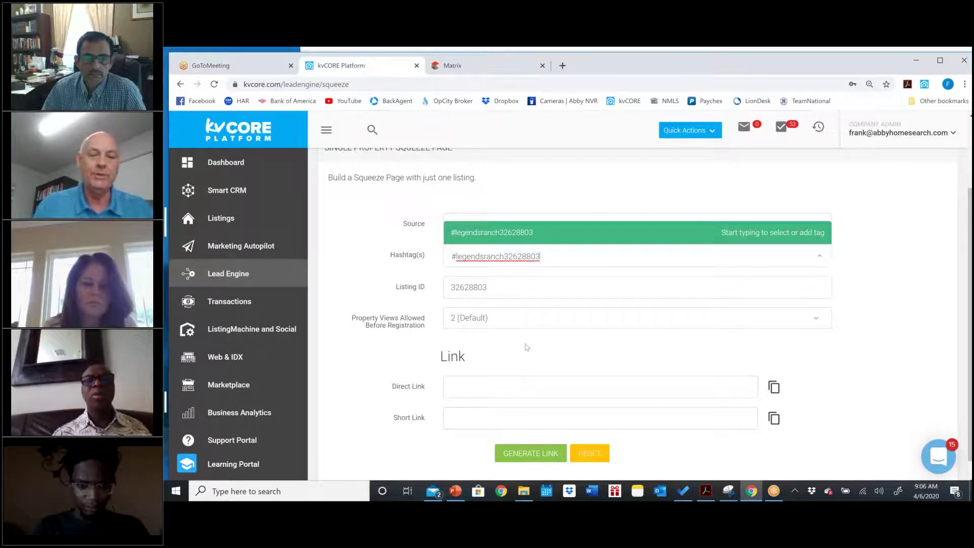
{"action": "left_click", "coordinate": [536, 323]}
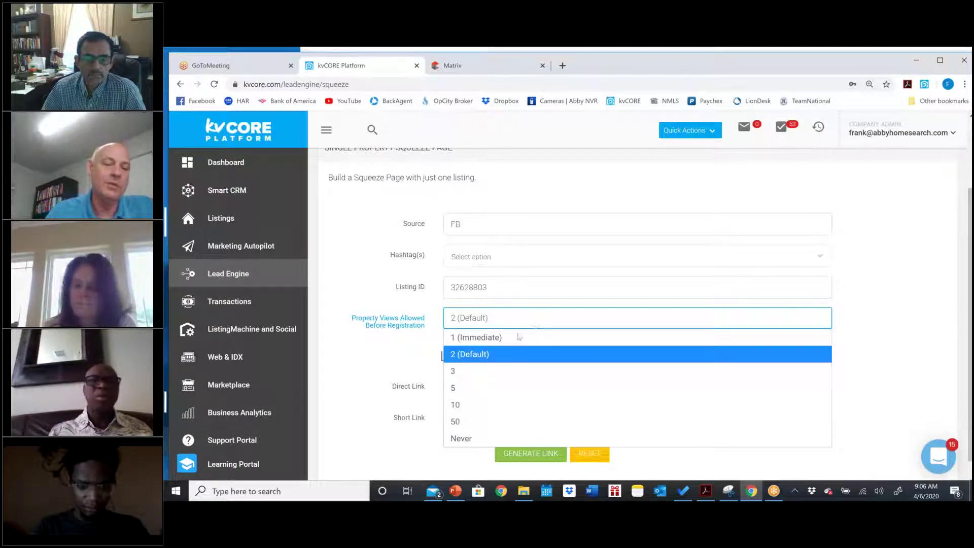
{"action": "left_click", "coordinate": [456, 388]}
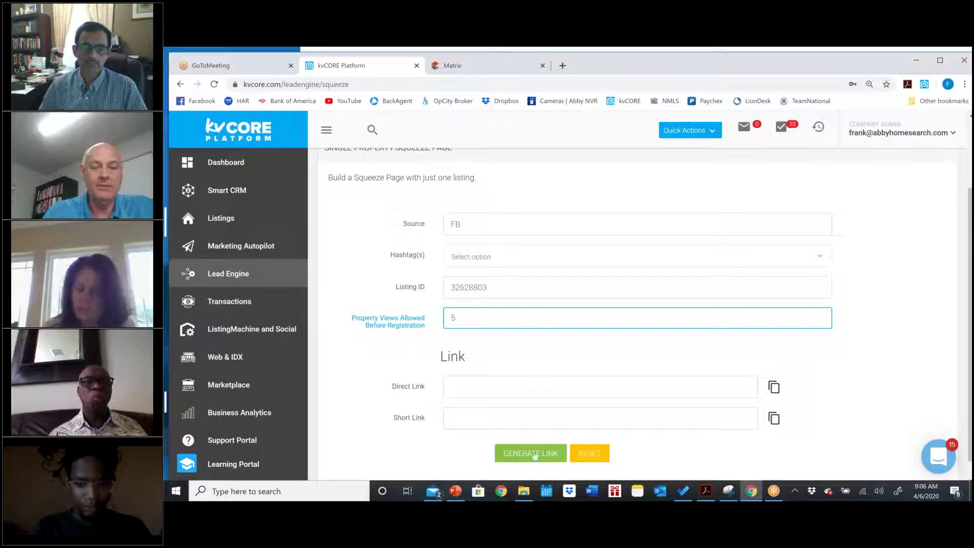
{"action": "left_click", "coordinate": [530, 453]}
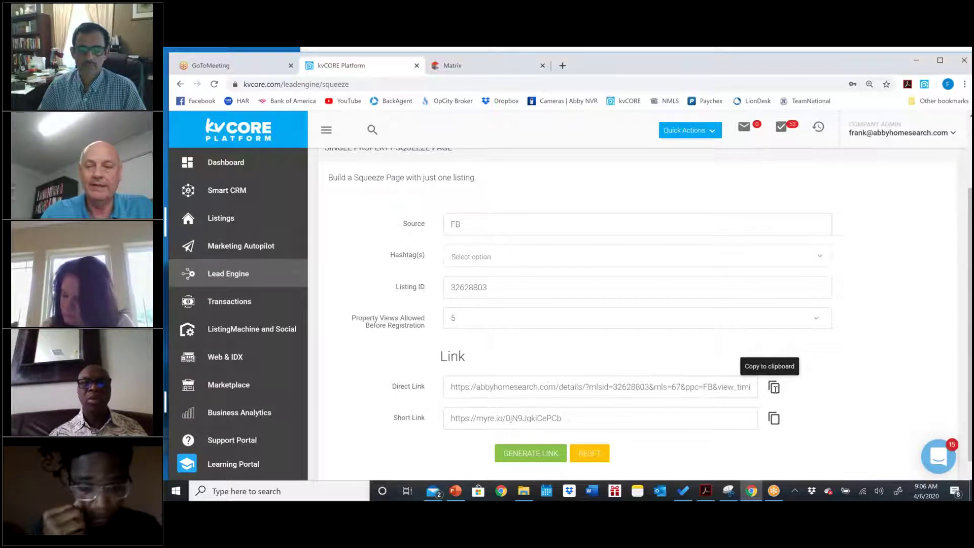
Copy the squeeze page's direct link to the clipboard and open Facebook in a new browser tab.
{"action": "left_click", "coordinate": [774, 387]}
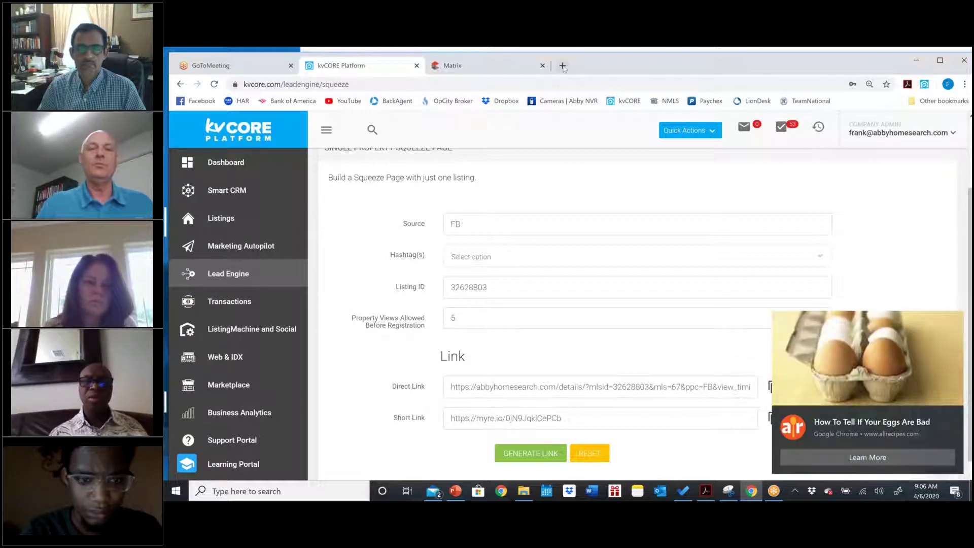
{"action": "left_click", "coordinate": [563, 65]}
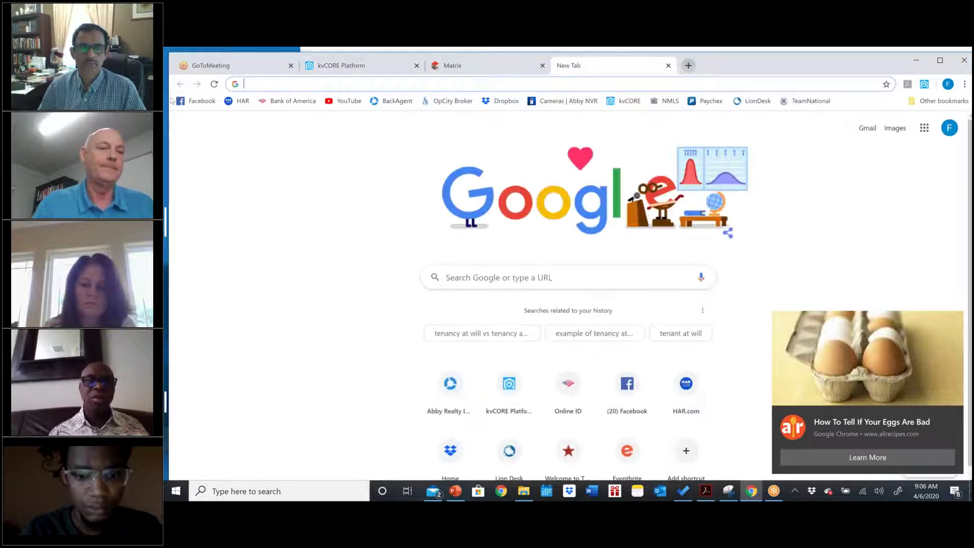
{"action": "left_click", "coordinate": [194, 104]}
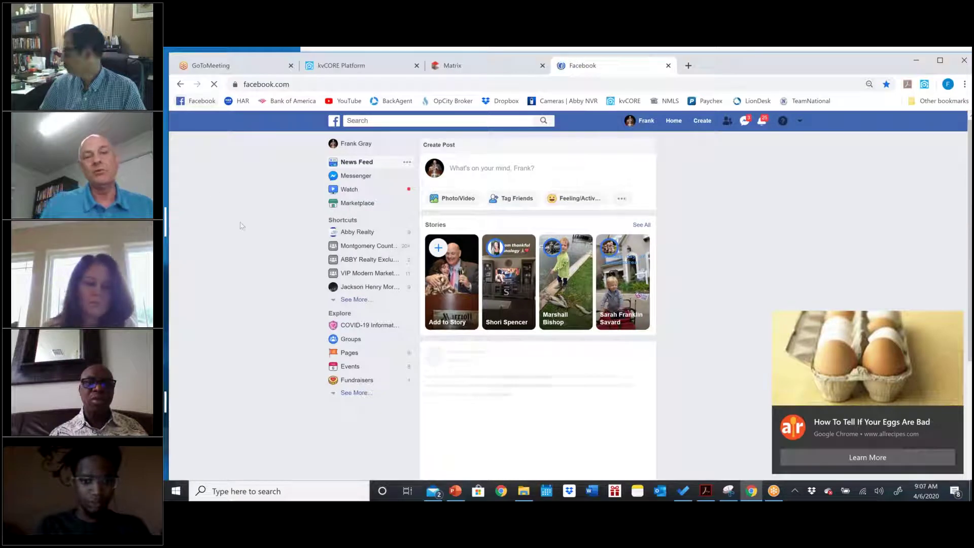
{"action": "left_click", "coordinate": [377, 122]}
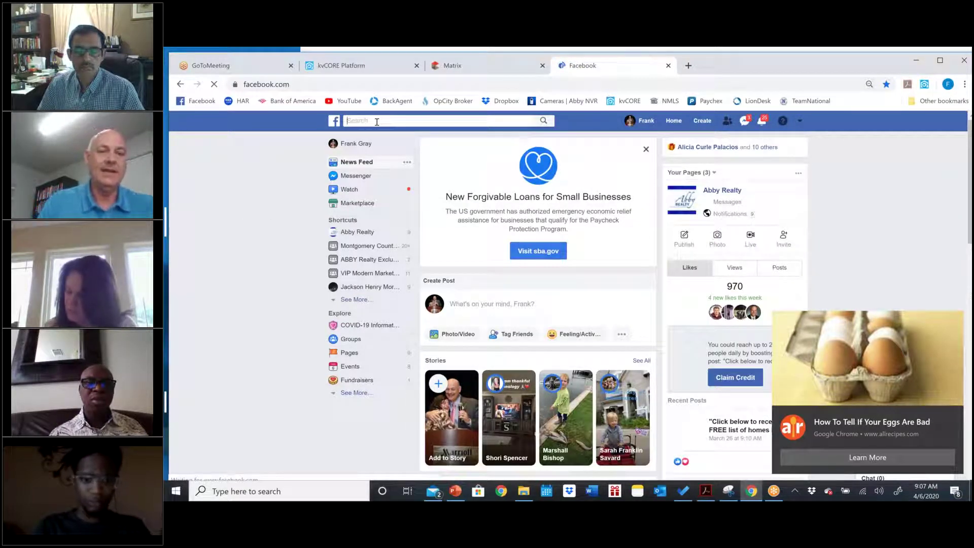
{"action": "type", "text": "abb"}
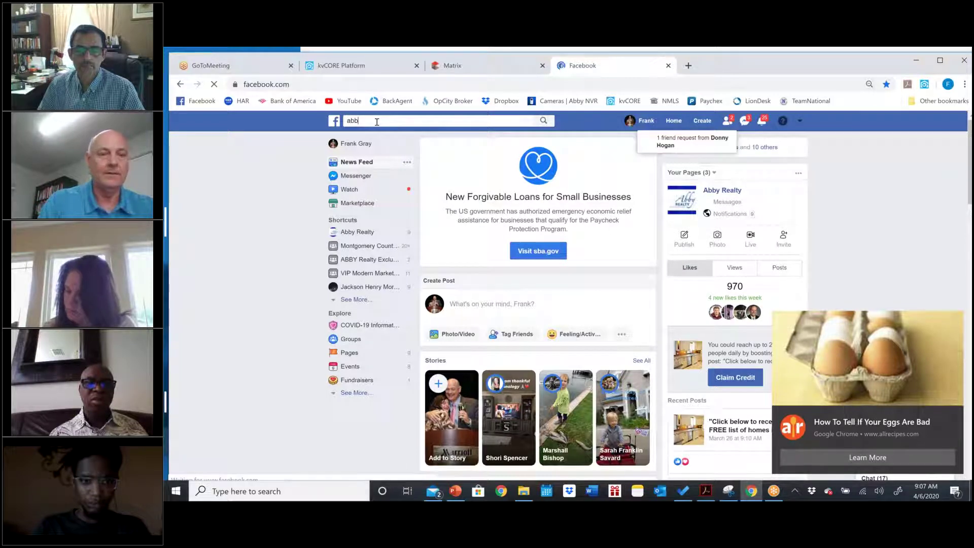
{"action": "type", "text": "y"}
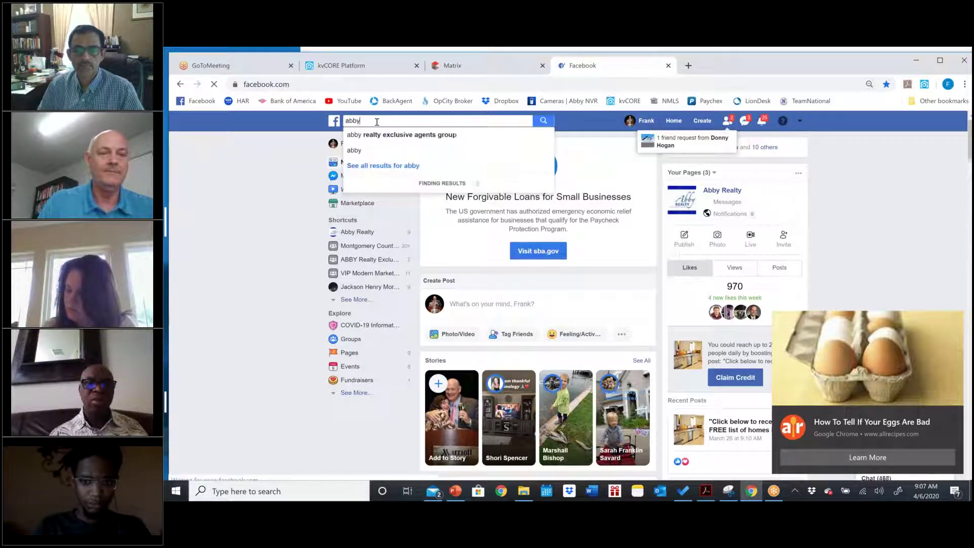
{"action": "left_click", "coordinate": [381, 135]}
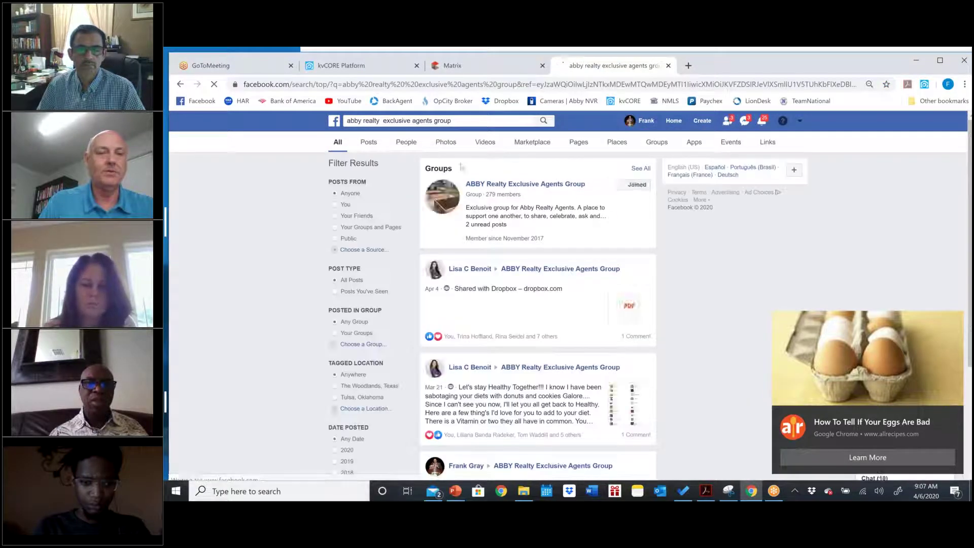
Search Facebook for "abby realty".
{"action": "left_click", "coordinate": [458, 122]}
{"action": "type", "text": "abbr"}
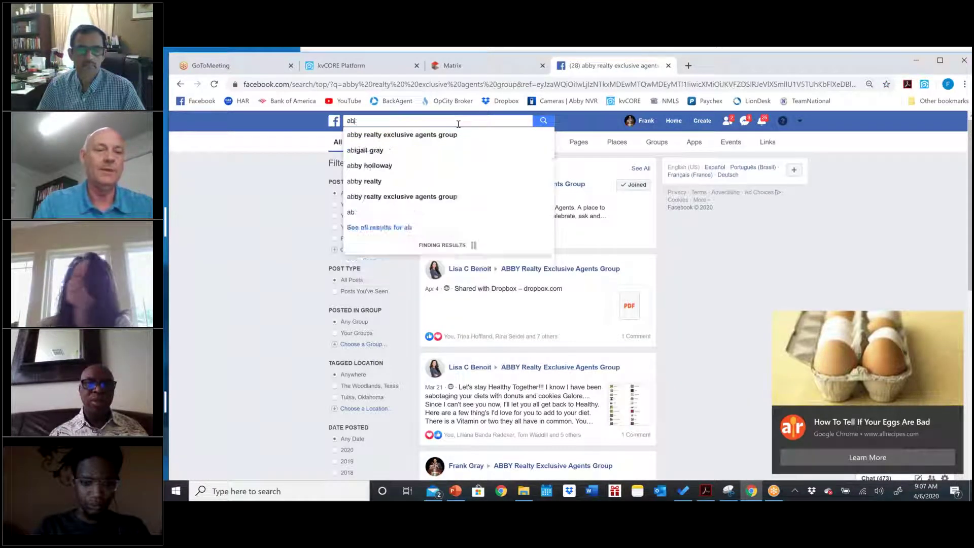
{"action": "key", "text": "BackSpace"}
{"action": "type", "text": "y realty"}
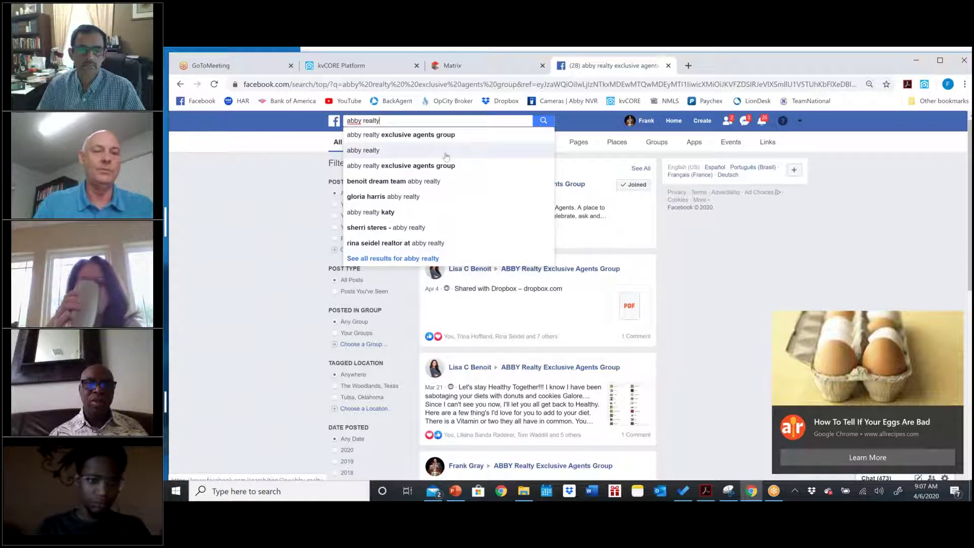
{"action": "key", "text": "Return"}
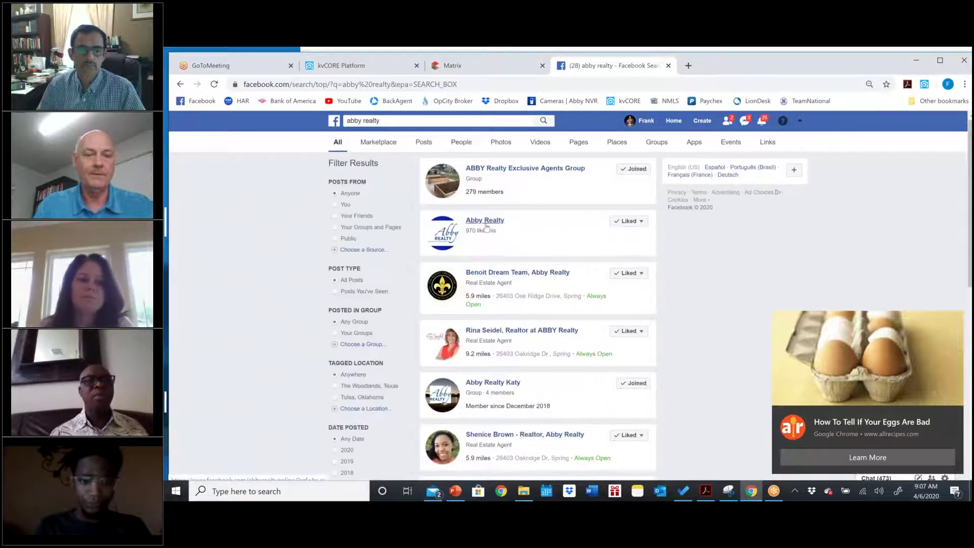
Open the Abby Realty page from the search results and paste the squeeze page's direct link into a new post.
{"action": "left_click", "coordinate": [486, 224]}
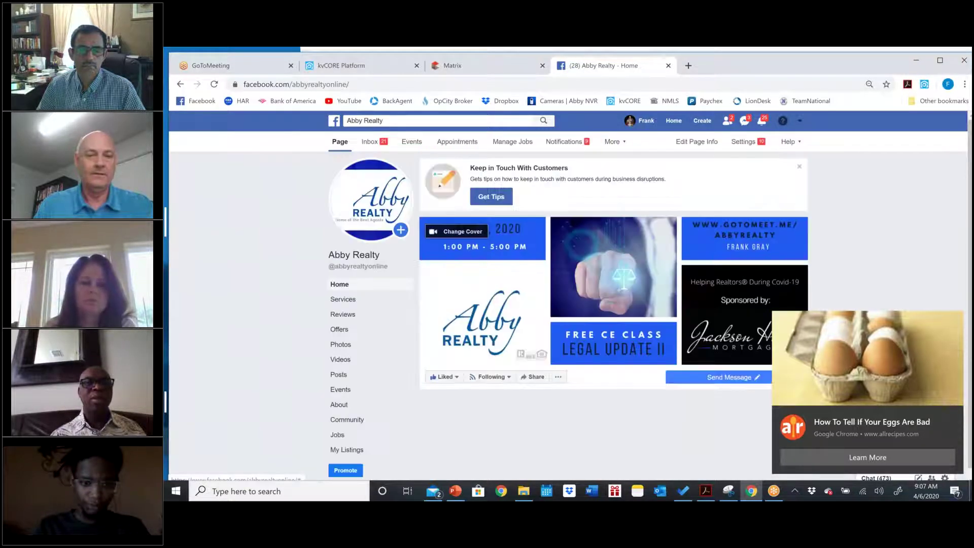
{"action": "scroll", "coordinate": [491, 325], "scroll_direction": "down", "scroll_amount": 5}
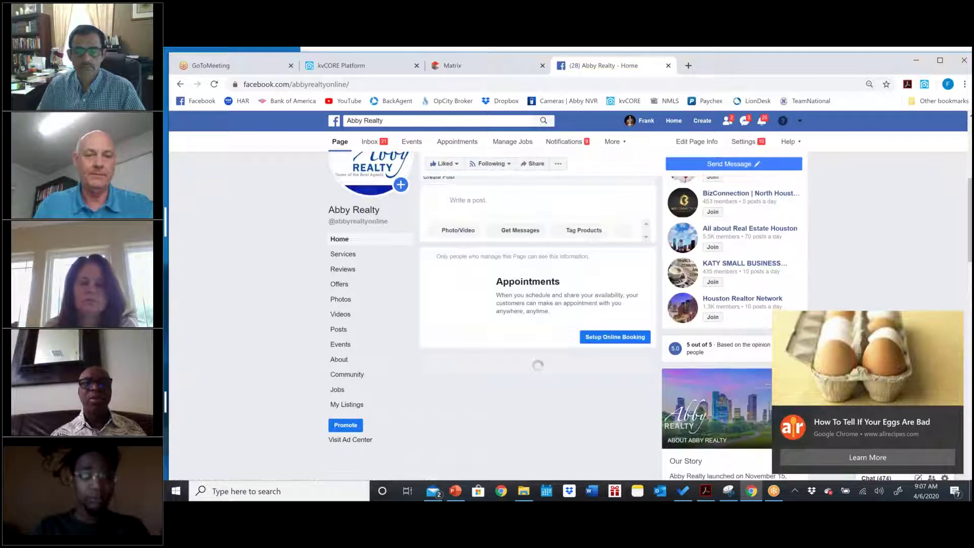
{"action": "left_click", "coordinate": [479, 203]}
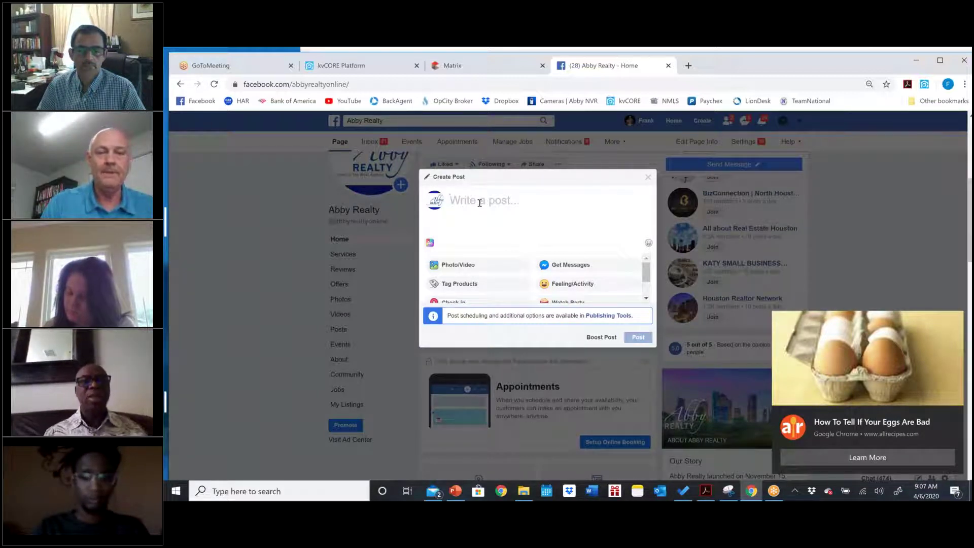
{"action": "key", "text": "ctrl+v"}
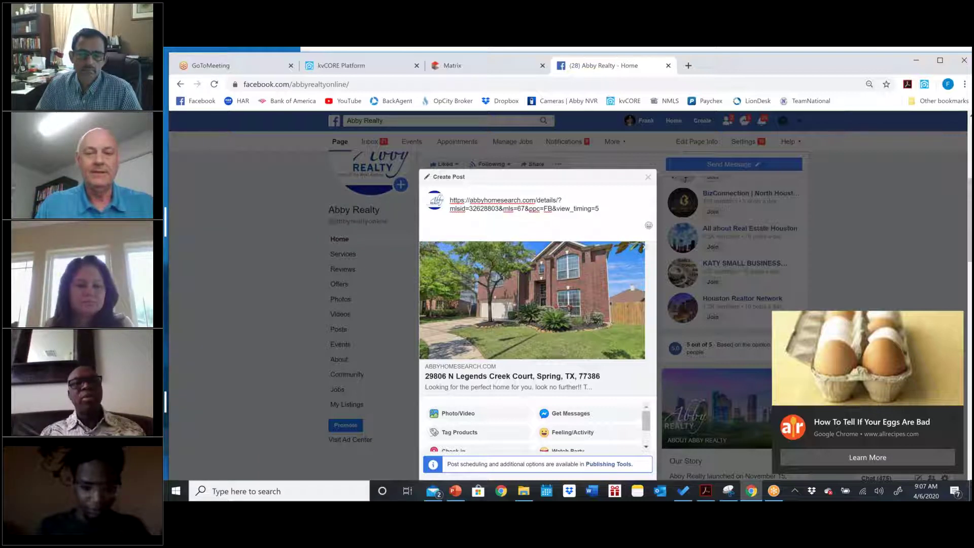
Replace the post's link text with "Gorgeous family home, great schools, and an unbelievably low price. Call today for more info or to schedule a showing.".
{"action": "left_click_drag", "start_coordinate": [599, 209], "coordinate": [442, 197]}
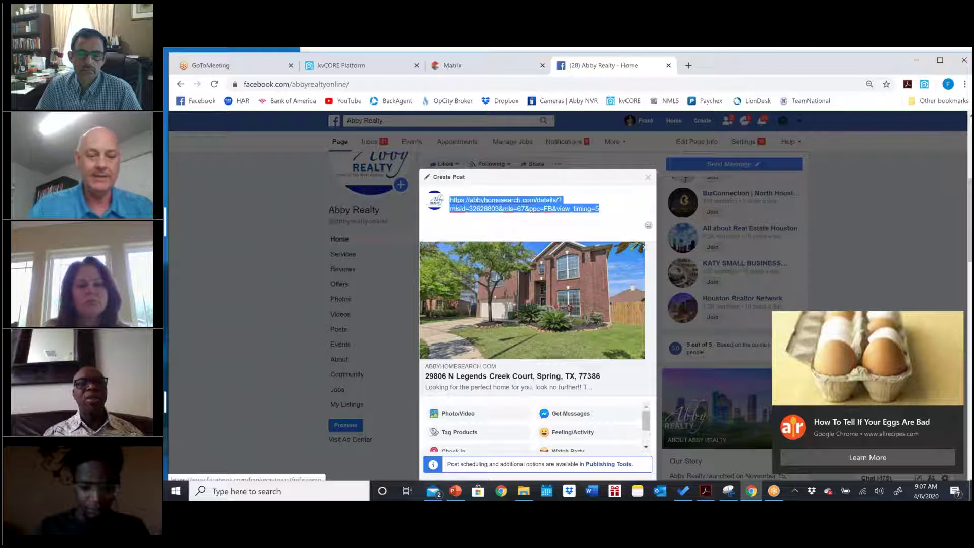
{"action": "type", "text": "Gorgeous family home, gr"}
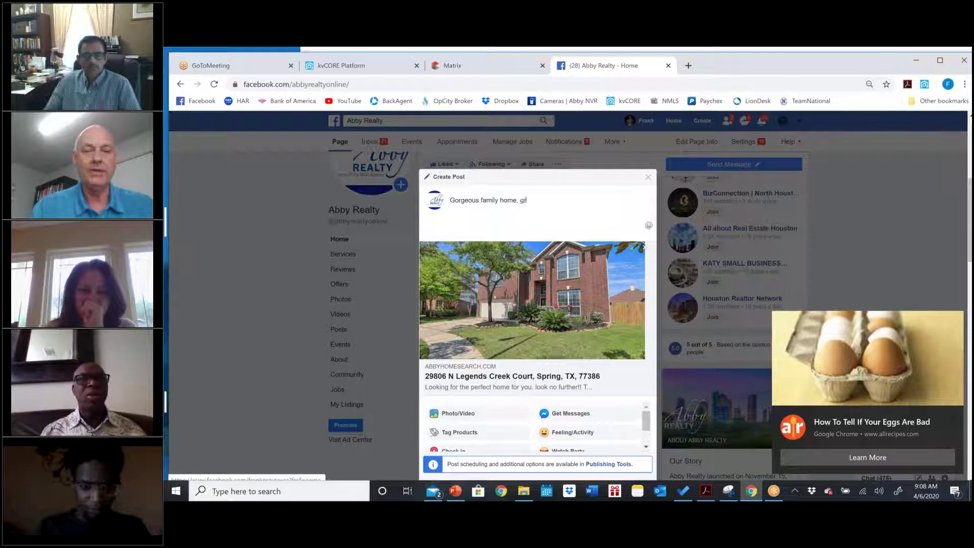
{"action": "type", "text": "eat schools"}
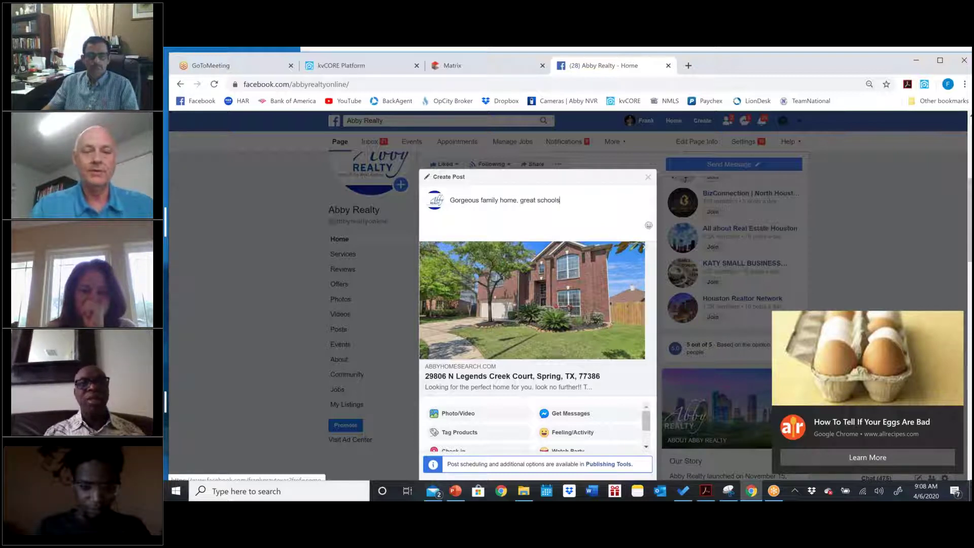
{"action": "type", "text": ", and an "}
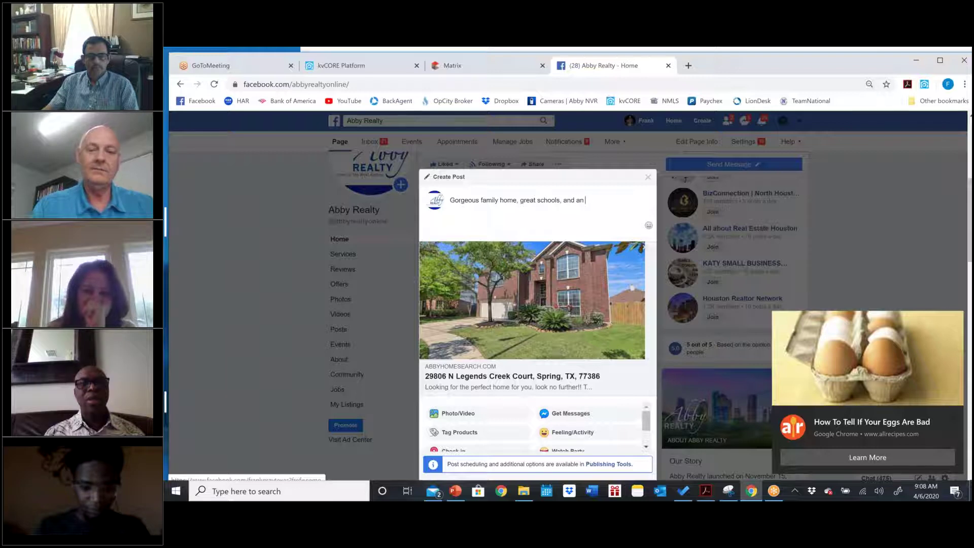
{"action": "type", "text": "unbelievably low pri"}
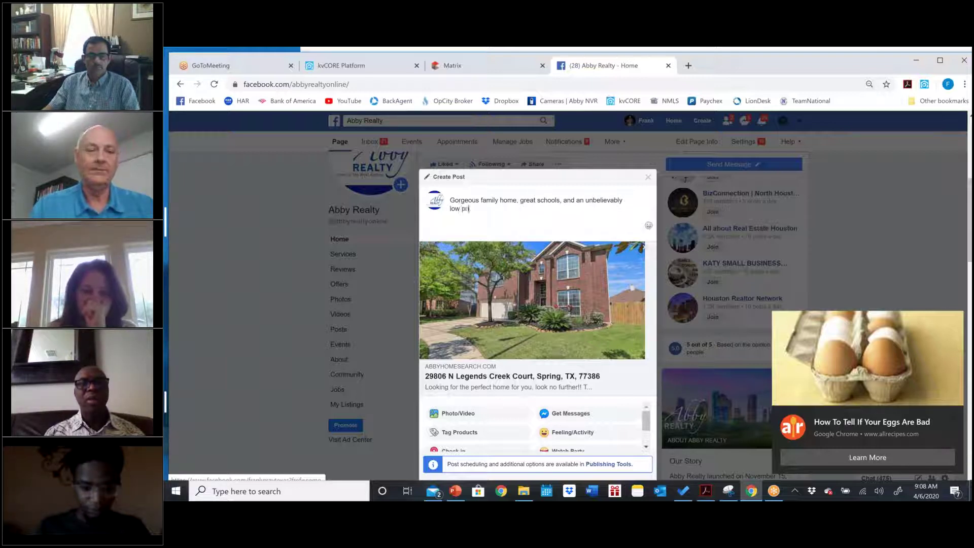
{"action": "type", "text": "ce. Call today for more info or to schedule a showe"}
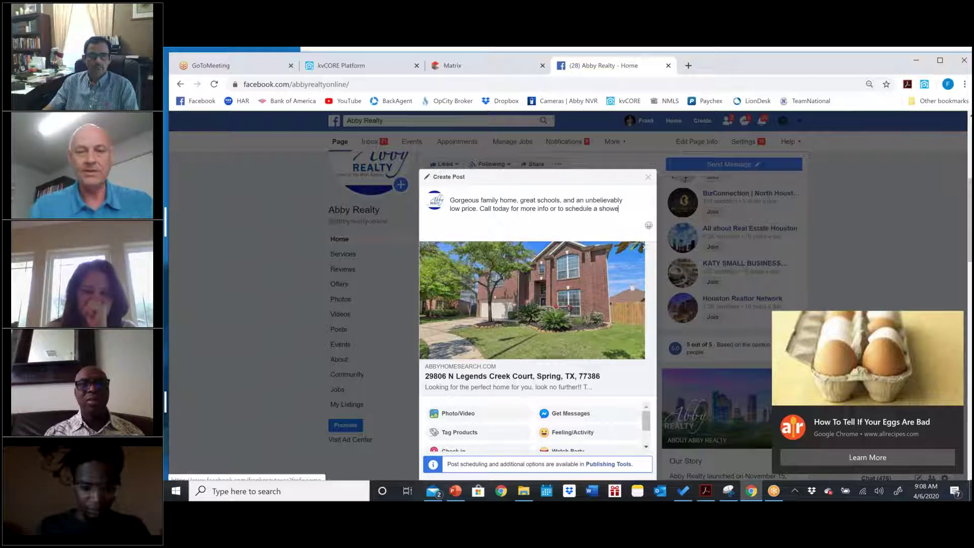
{"action": "key", "text": "BackSpace"}
{"action": "key", "text": "BackSpace"}
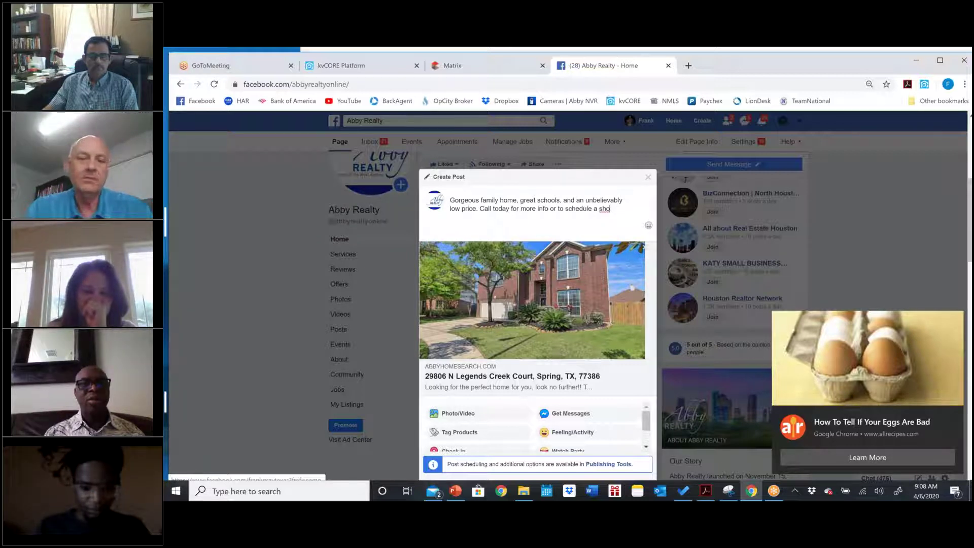
{"action": "type", "text": "wing."}
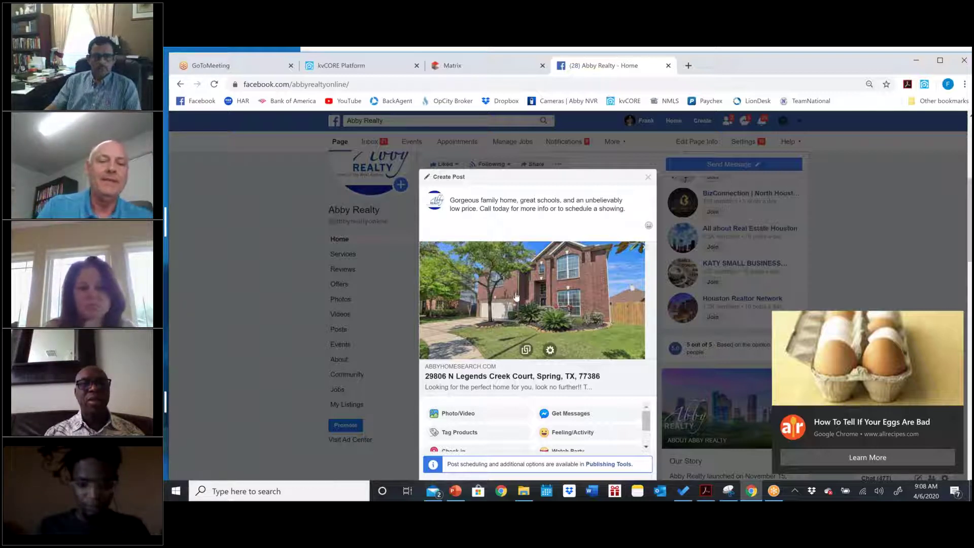
Publish the listing post with its link preview on the Abby Realty page.
{"action": "scroll", "coordinate": [516, 296], "scroll_direction": "down", "scroll_amount": 1}
{"action": "scroll", "coordinate": [516, 297], "scroll_direction": "down", "scroll_amount": 3}
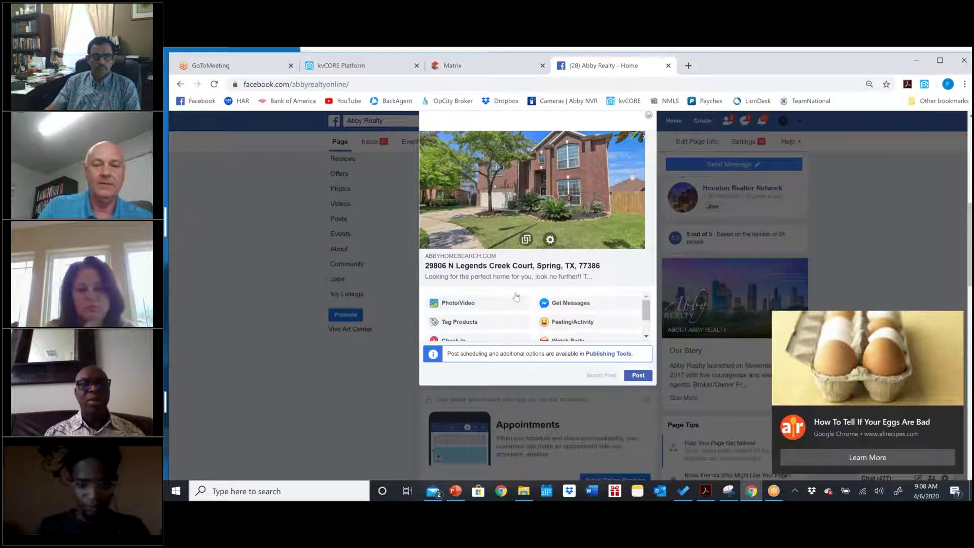
{"action": "key", "text": "Escape"}
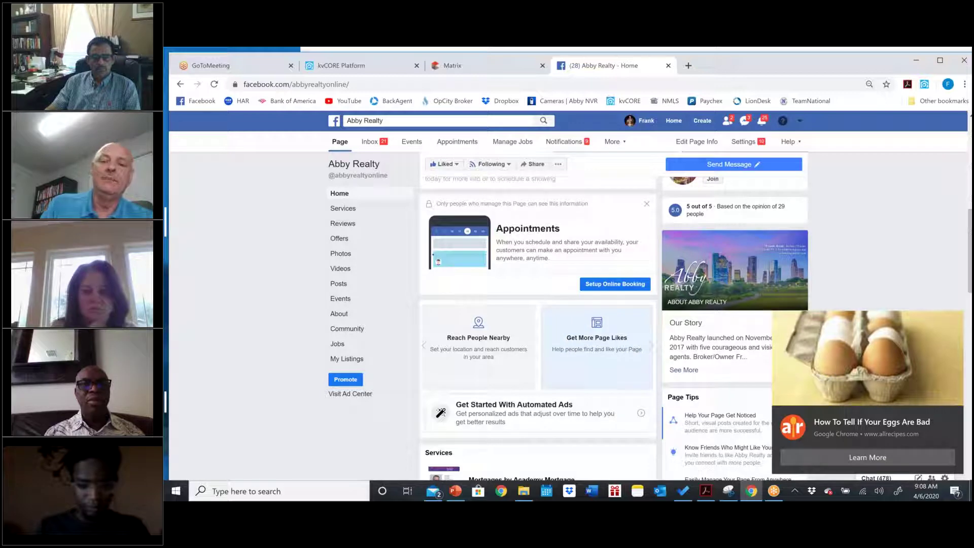
Look through the Abby Realty page's feed for the newly published listing post and examine its link preview.
{"action": "scroll", "coordinate": [516, 297], "scroll_direction": "down", "scroll_amount": 2}
{"action": "scroll", "coordinate": [538, 315], "scroll_direction": "down", "scroll_amount": 5}
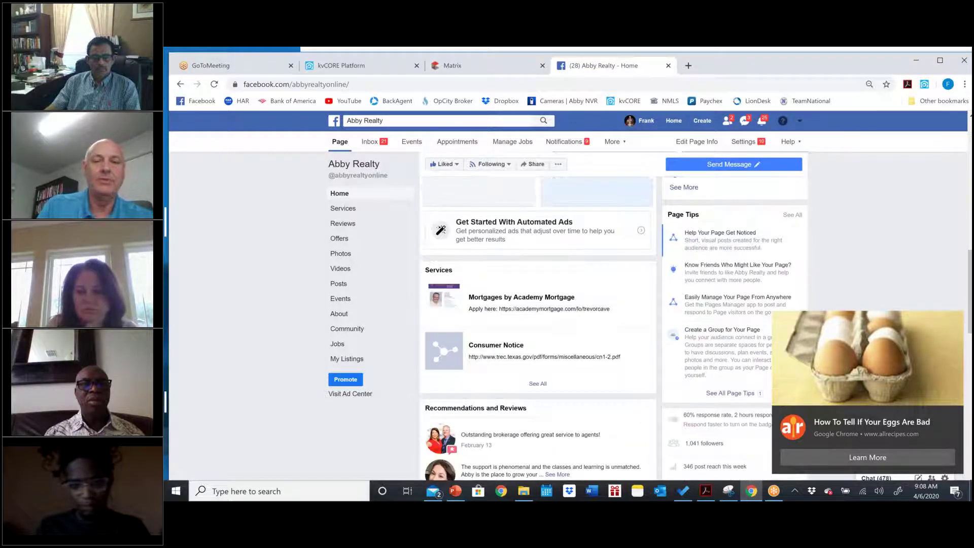
{"action": "scroll", "coordinate": [538, 314], "scroll_direction": "up", "scroll_amount": 10}
{"action": "scroll", "coordinate": [614, 314], "scroll_direction": "up", "scroll_amount": 4}
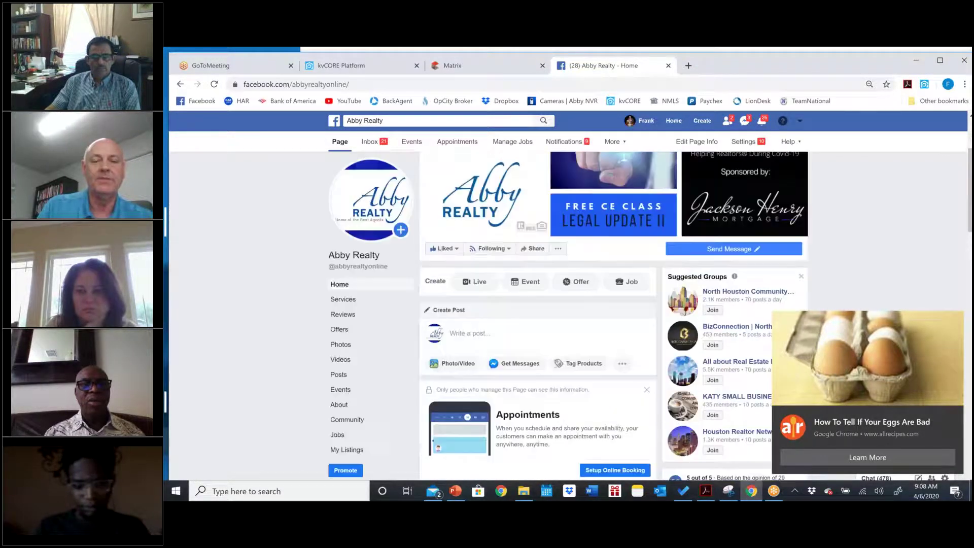
{"action": "scroll", "coordinate": [614, 314], "scroll_direction": "down", "scroll_amount": 4}
{"action": "scroll", "coordinate": [538, 315], "scroll_direction": "down", "scroll_amount": 7}
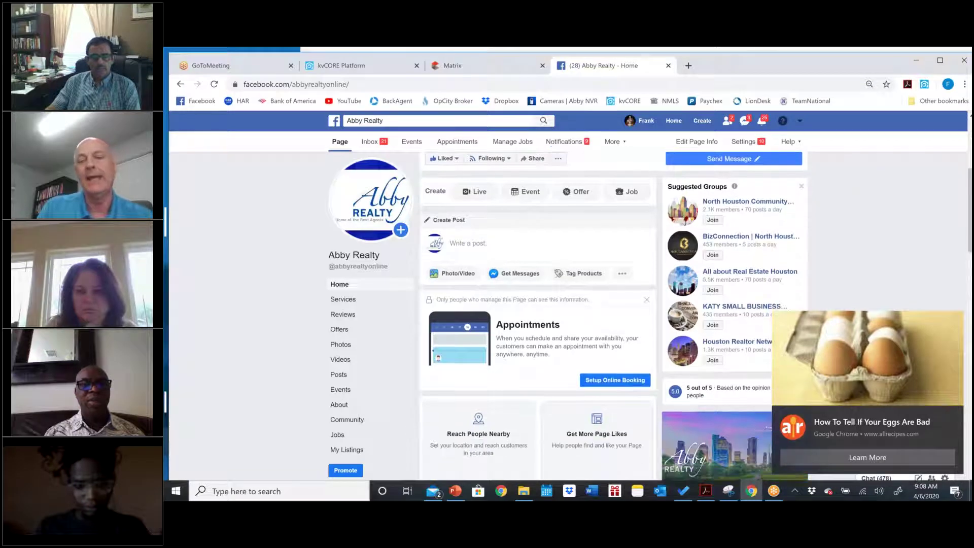
{"action": "scroll", "coordinate": [538, 315], "scroll_direction": "down", "scroll_amount": 3}
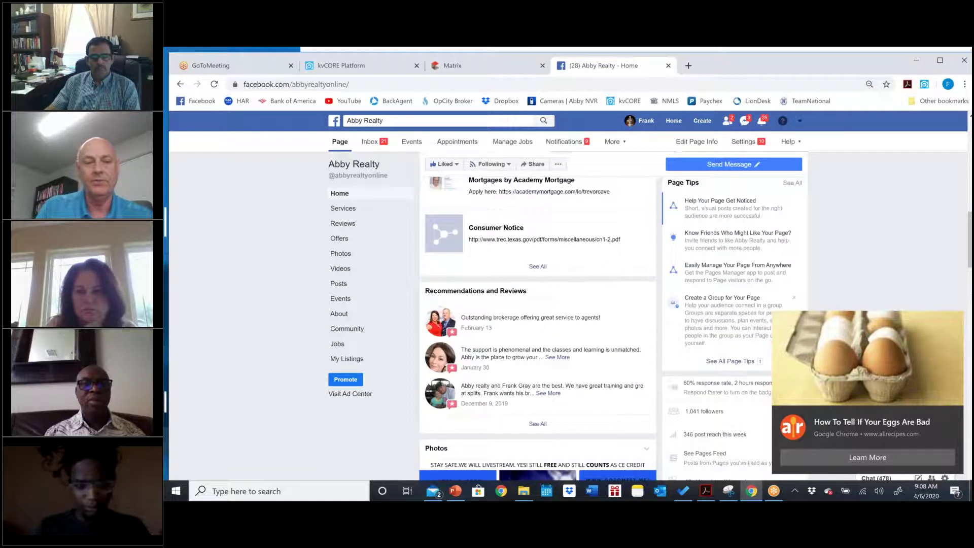
{"action": "scroll", "coordinate": [537, 330], "scroll_direction": "down", "scroll_amount": 10}
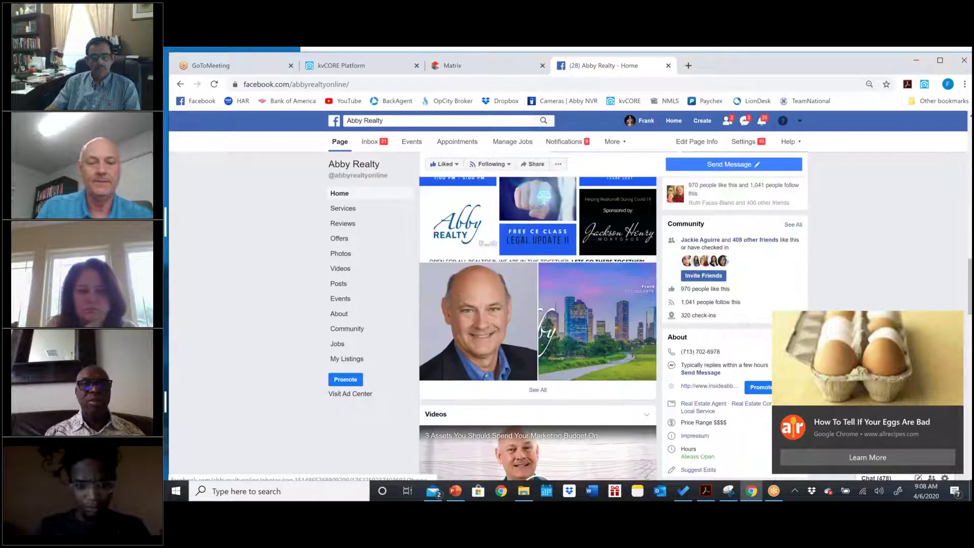
{"action": "scroll", "coordinate": [601, 405], "scroll_direction": "down", "scroll_amount": 4}
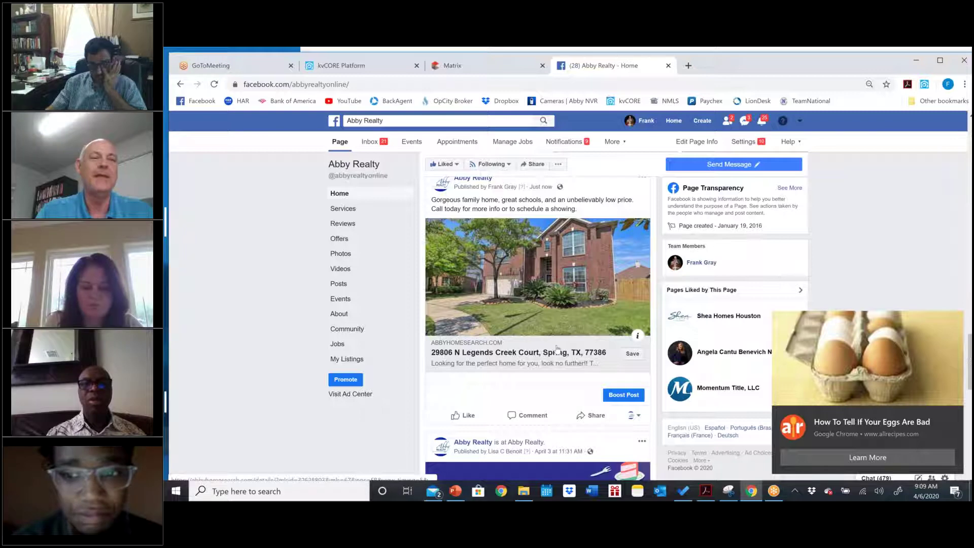
Switch back to kvCORE and start building a new IDX squeeze page on the abbyhomesearch.com domain from the Lead Engine.
{"action": "left_click", "coordinate": [363, 66]}
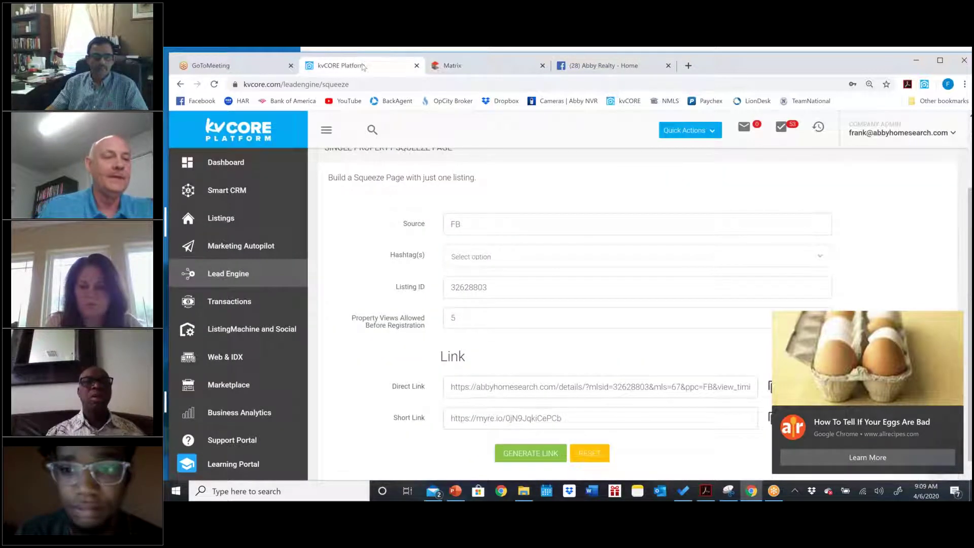
{"action": "left_click", "coordinate": [233, 277]}
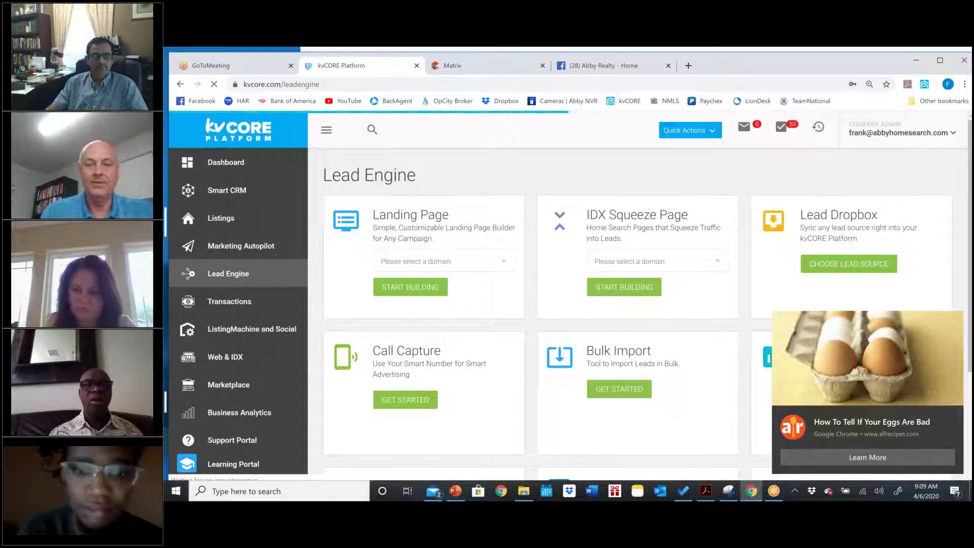
{"action": "left_click", "coordinate": [702, 259]}
{"action": "left_click", "coordinate": [645, 285]}
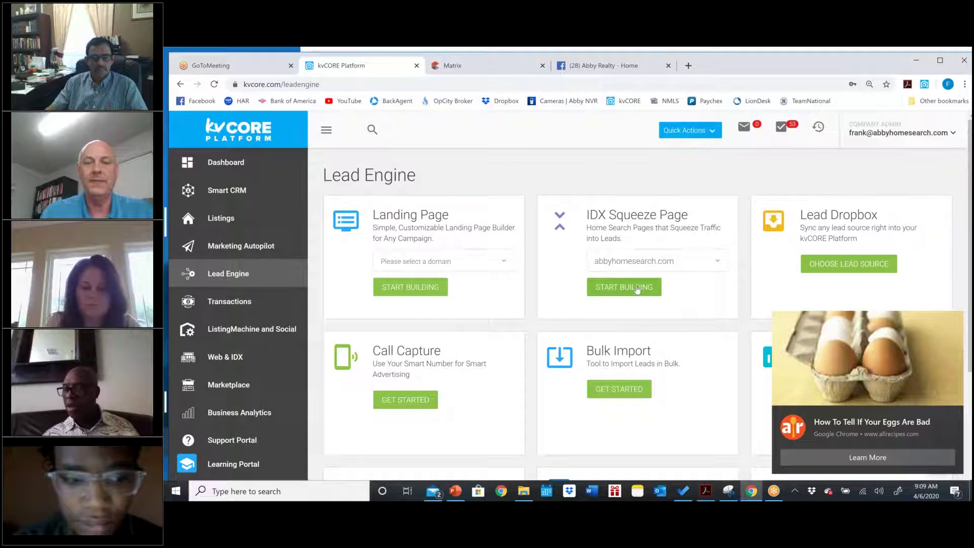
{"action": "left_click", "coordinate": [634, 287]}
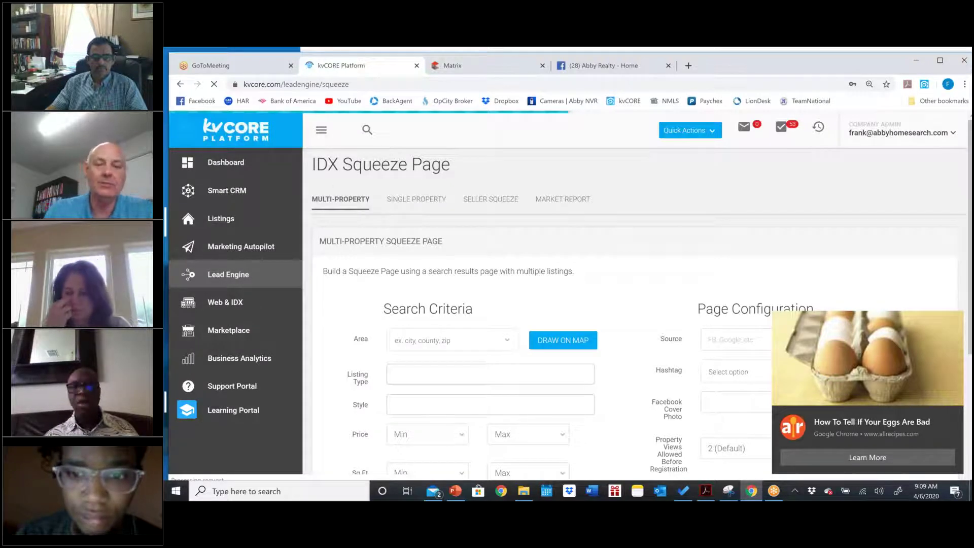
Search the multi-property squeeze page's areas for "legends" and set the area to the Legends Ranch neighborhood.
{"action": "scroll", "coordinate": [607, 351], "scroll_direction": "down", "scroll_amount": 2}
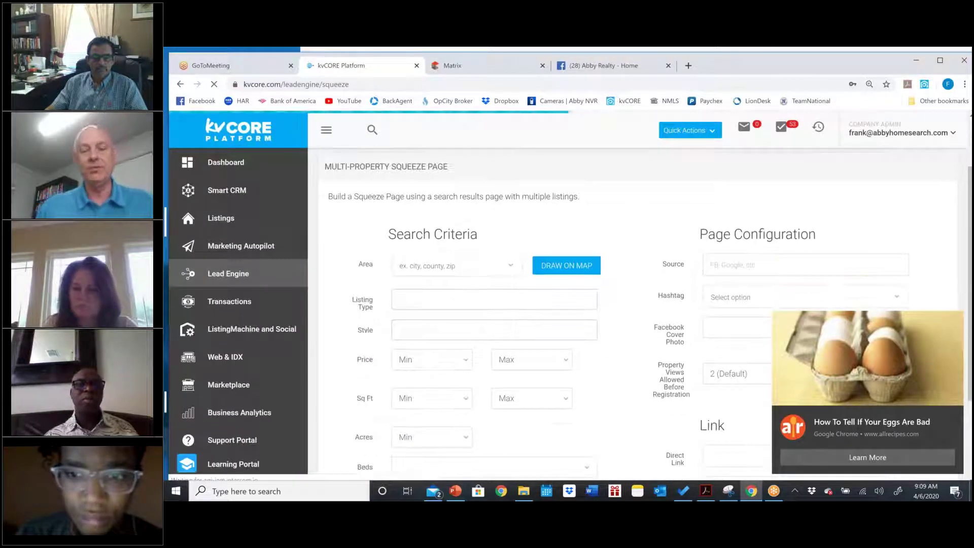
{"action": "scroll", "coordinate": [607, 352], "scroll_direction": "down", "scroll_amount": 1}
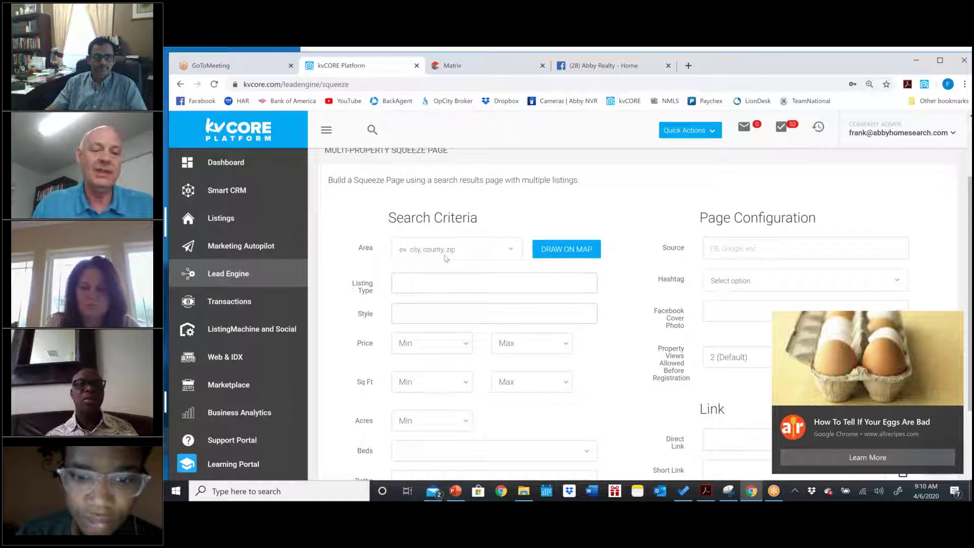
{"action": "left_click", "coordinate": [512, 251]}
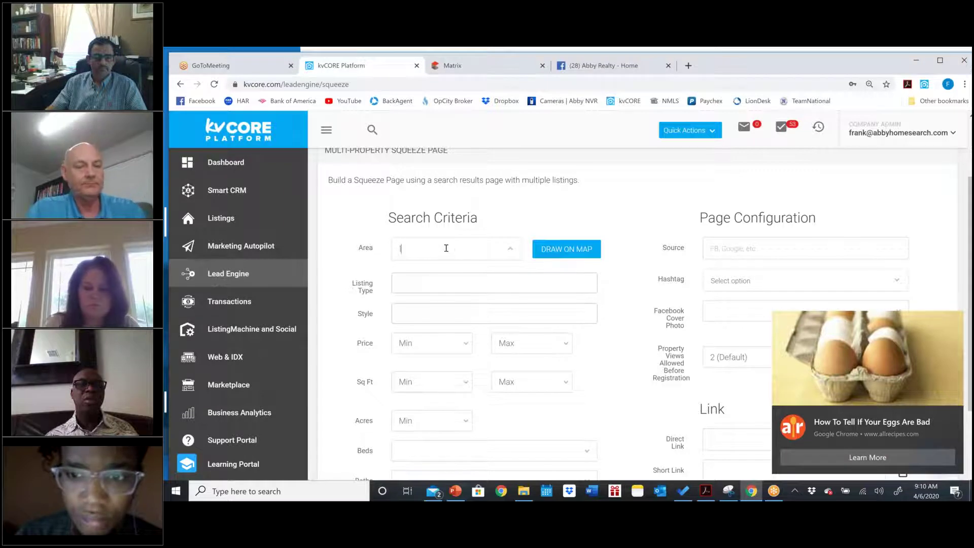
{"action": "type", "text": "leged"}
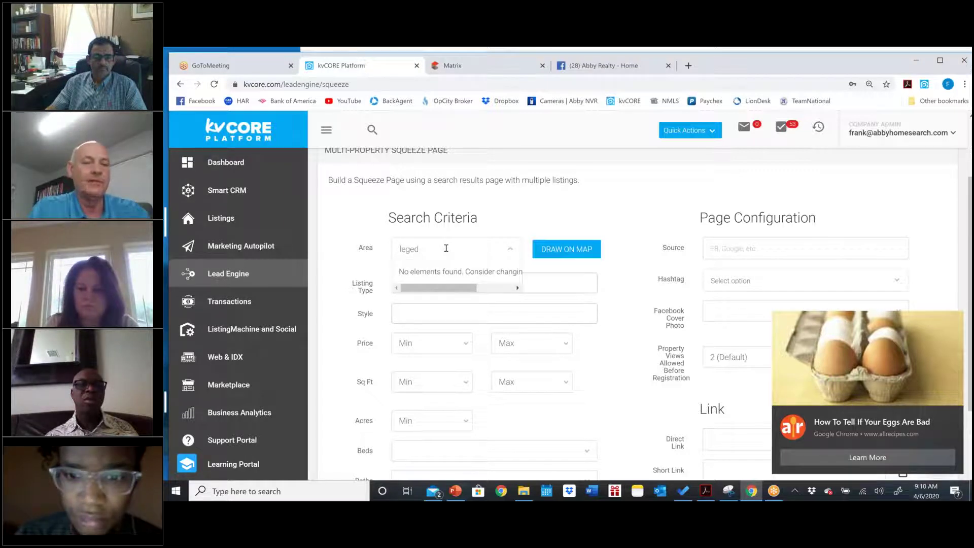
{"action": "key", "text": "BackSpace"}
{"action": "type", "text": "n"}
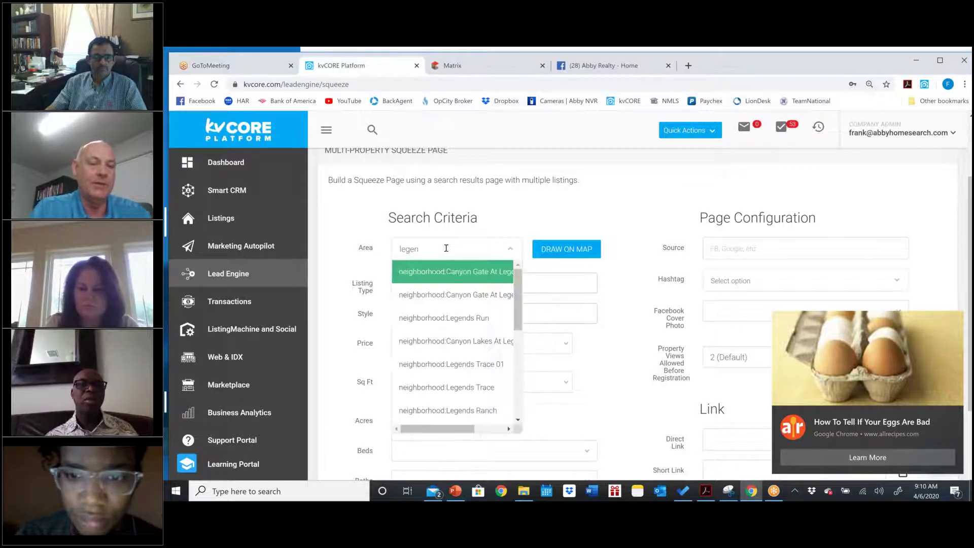
{"action": "type", "text": "ds"}
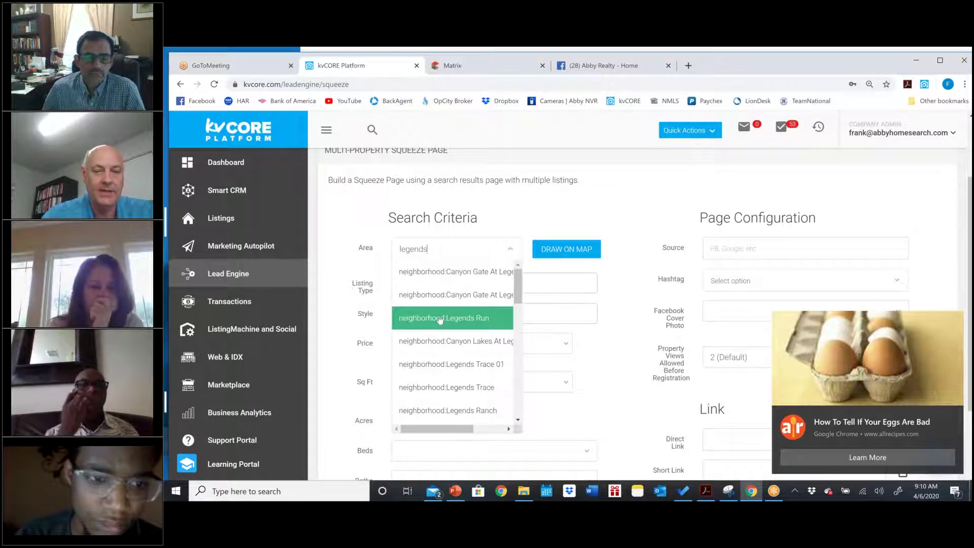
{"action": "left_click_drag", "start_coordinate": [518, 293], "coordinate": [520, 312]}
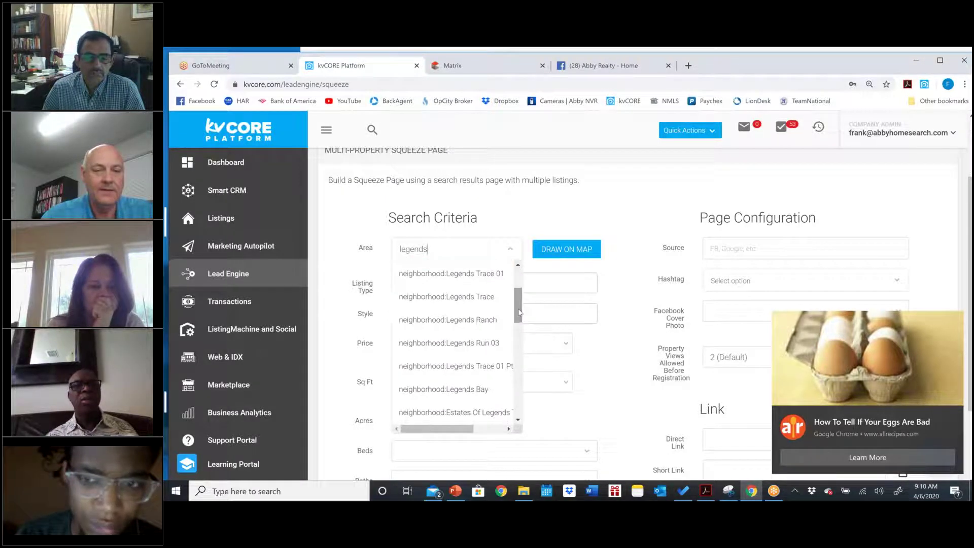
{"action": "left_click", "coordinate": [485, 321]}
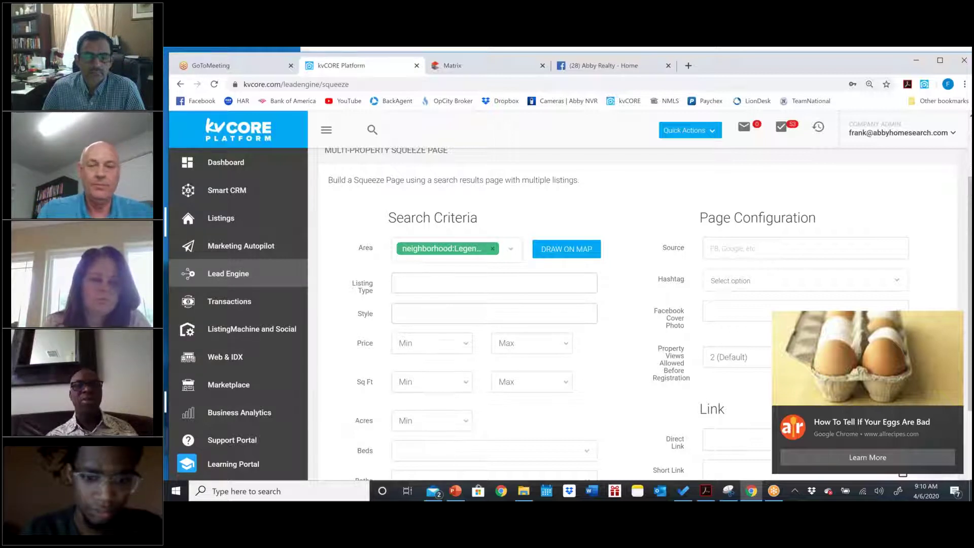
Set the multi-property squeeze page's listing type to Single Family.
{"action": "left_click", "coordinate": [444, 287]}
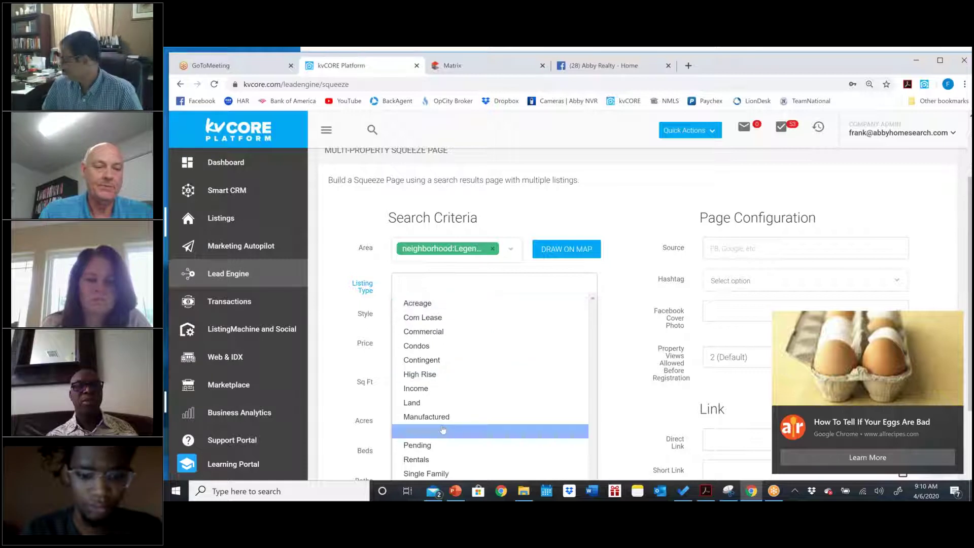
{"action": "scroll", "coordinate": [443, 431], "scroll_direction": "down", "scroll_amount": 2}
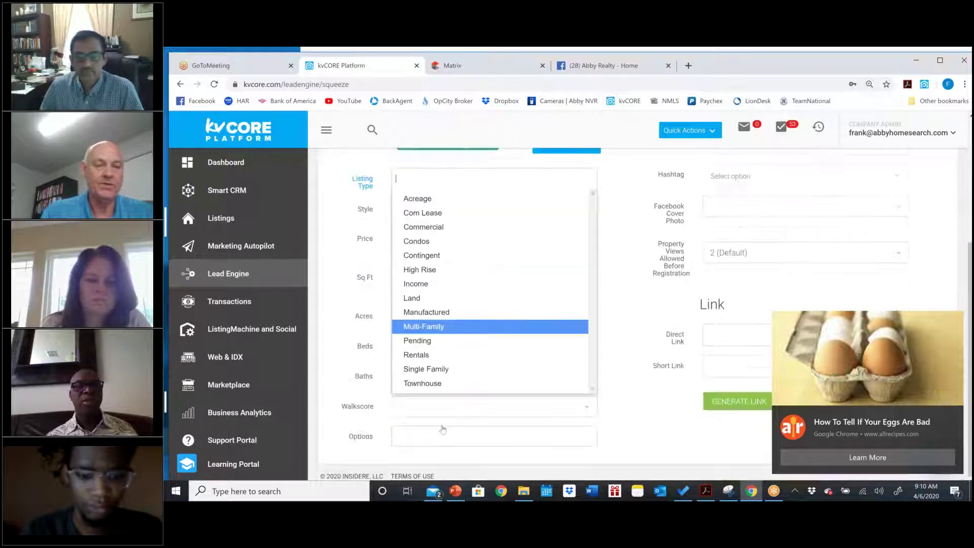
{"action": "left_click", "coordinate": [426, 369]}
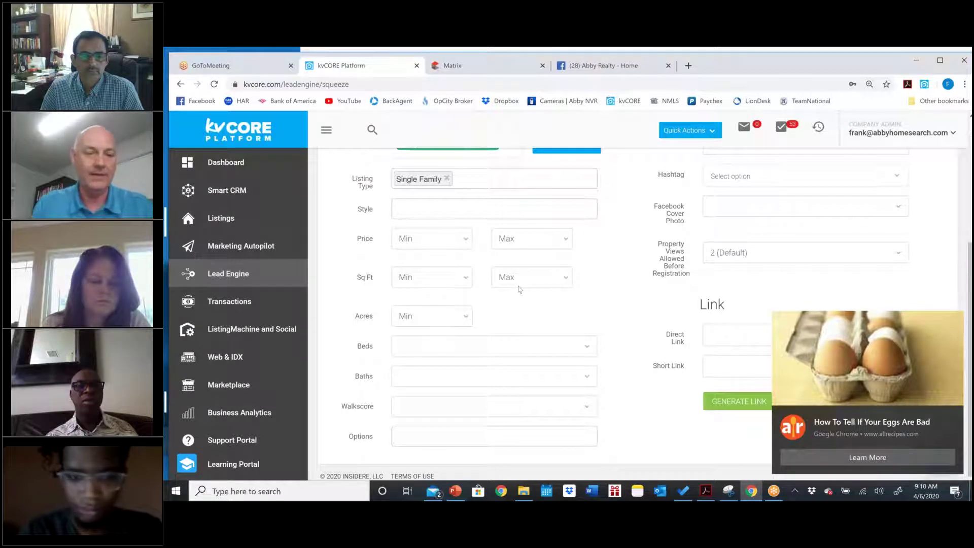
Look through the full list of property options available for the multi-property squeeze page's search criteria.
{"action": "left_click", "coordinate": [581, 437]}
{"action": "scroll", "coordinate": [581, 437], "scroll_direction": "down", "scroll_amount": 3}
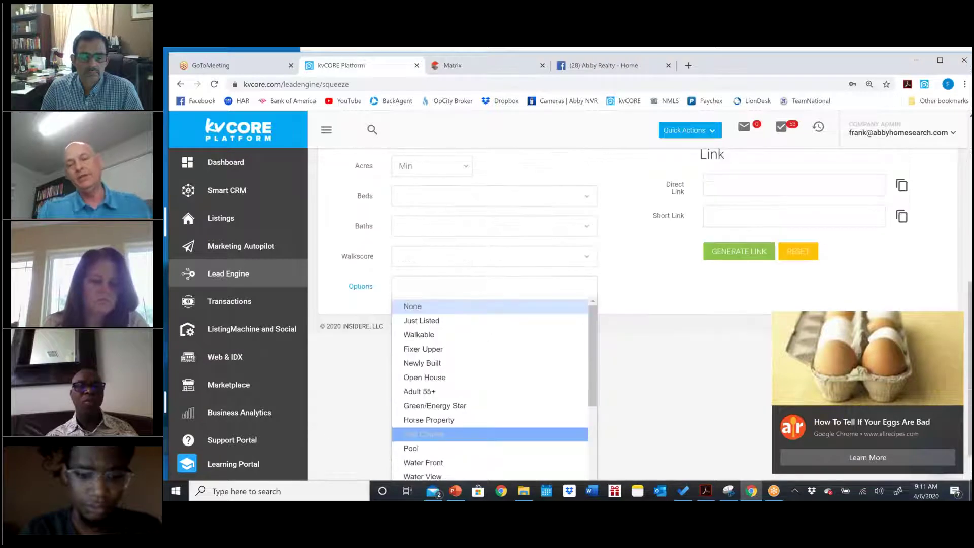
{"action": "scroll", "coordinate": [489, 437], "scroll_direction": "down", "scroll_amount": 2}
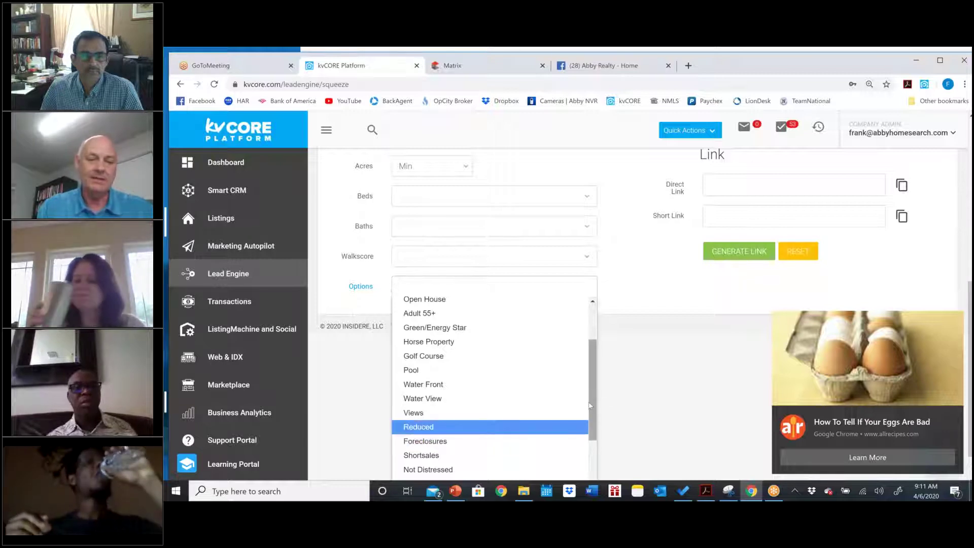
{"action": "left_click_drag", "start_coordinate": [589, 401], "coordinate": [591, 443]}
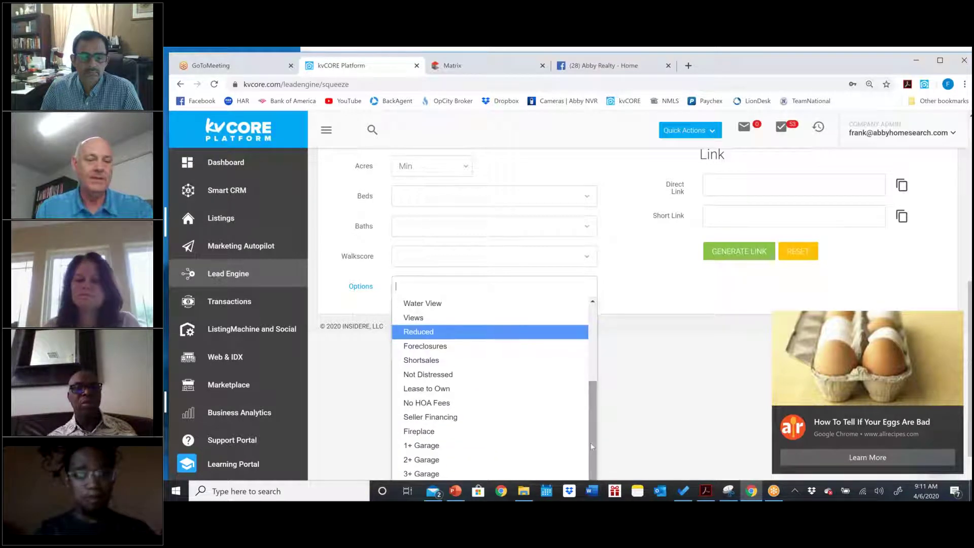
{"action": "left_click_drag", "start_coordinate": [591, 442], "coordinate": [588, 481]}
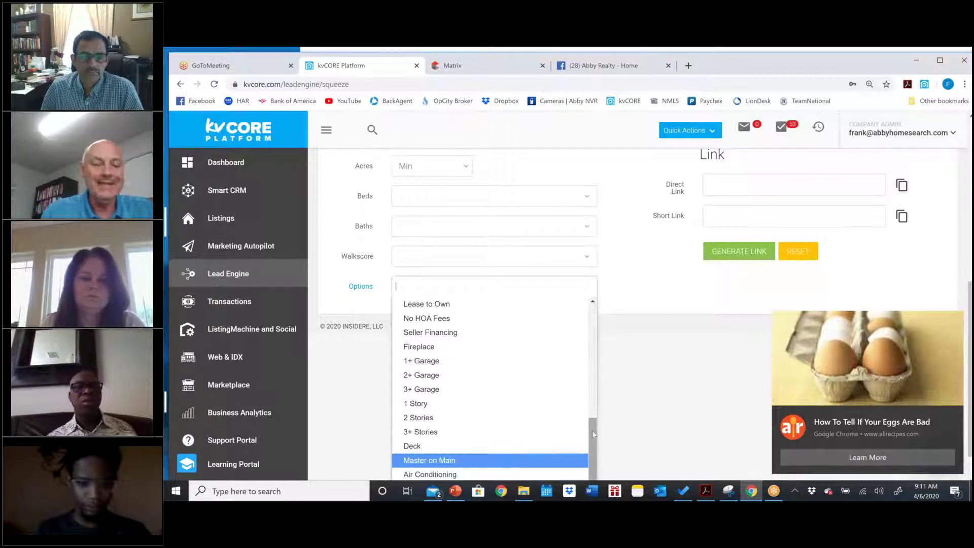
{"action": "right_click", "coordinate": [593, 306]}
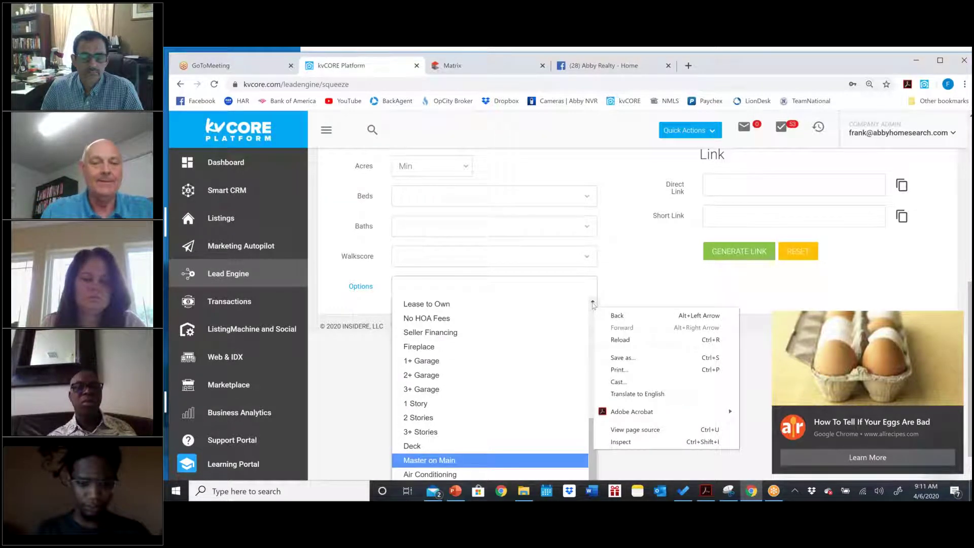
{"action": "scroll", "coordinate": [593, 304], "scroll_direction": "up", "scroll_amount": 5}
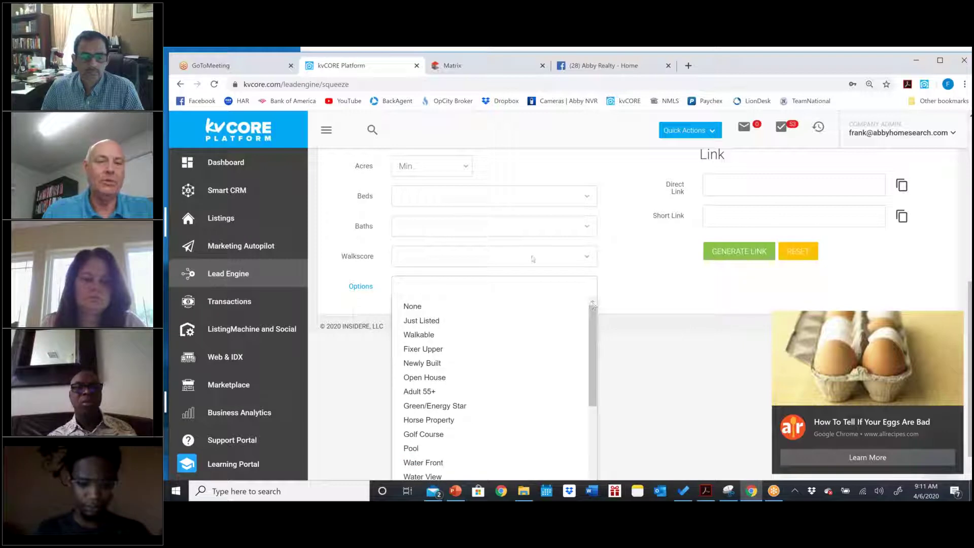
{"action": "scroll", "coordinate": [473, 200], "scroll_direction": "up", "scroll_amount": 3}
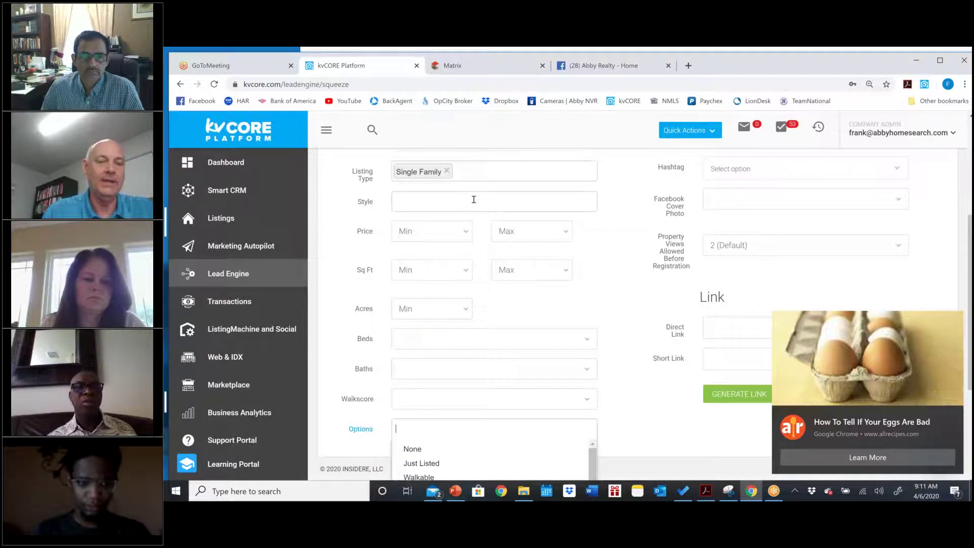
{"action": "scroll", "coordinate": [473, 200], "scroll_direction": "up", "scroll_amount": 3}
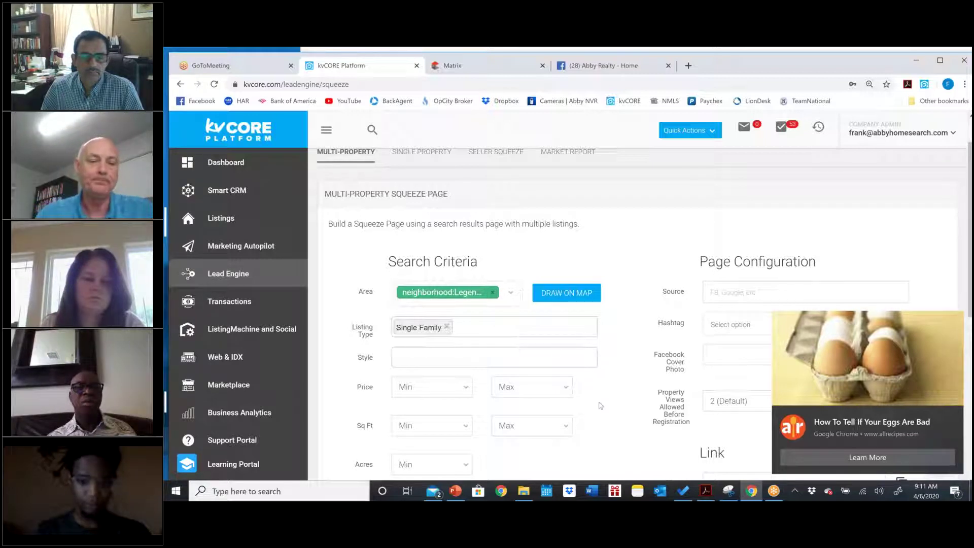
Set the multi-property squeeze page's source to FB.
{"action": "scroll", "coordinate": [702, 308], "scroll_direction": "down", "scroll_amount": 1}
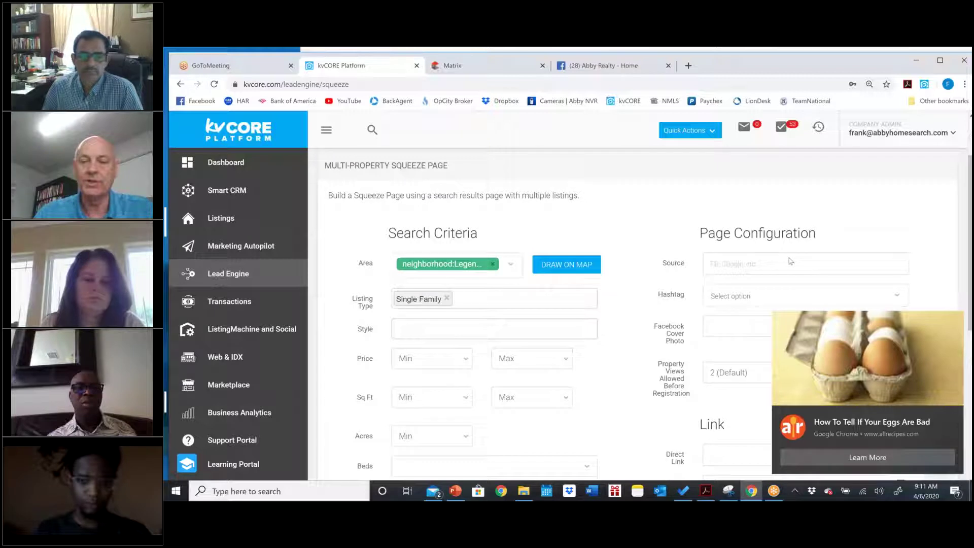
{"action": "left_click", "coordinate": [712, 263]}
{"action": "type", "text": "B"}
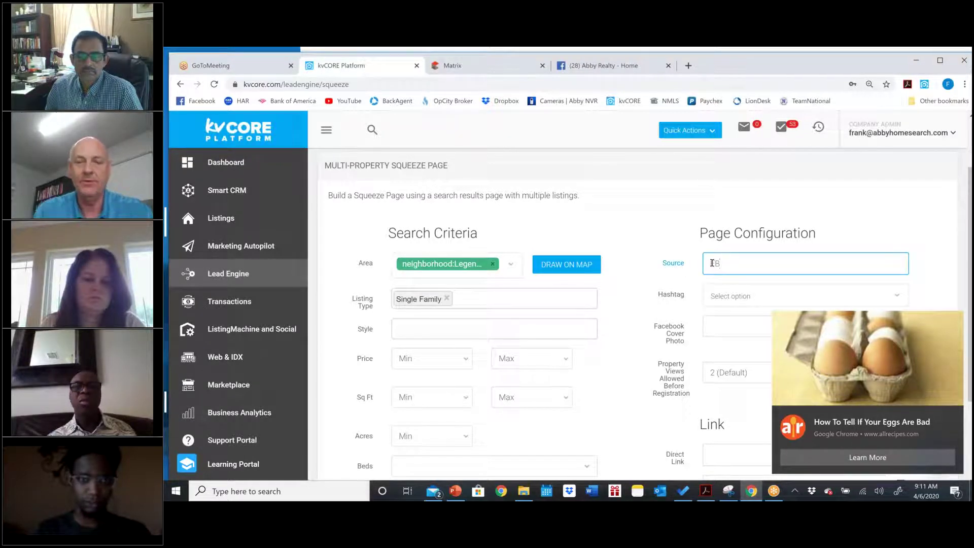
Try to add the hashtag #legendsranch to the squeeze page's configuration.
{"action": "left_click", "coordinate": [719, 295]}
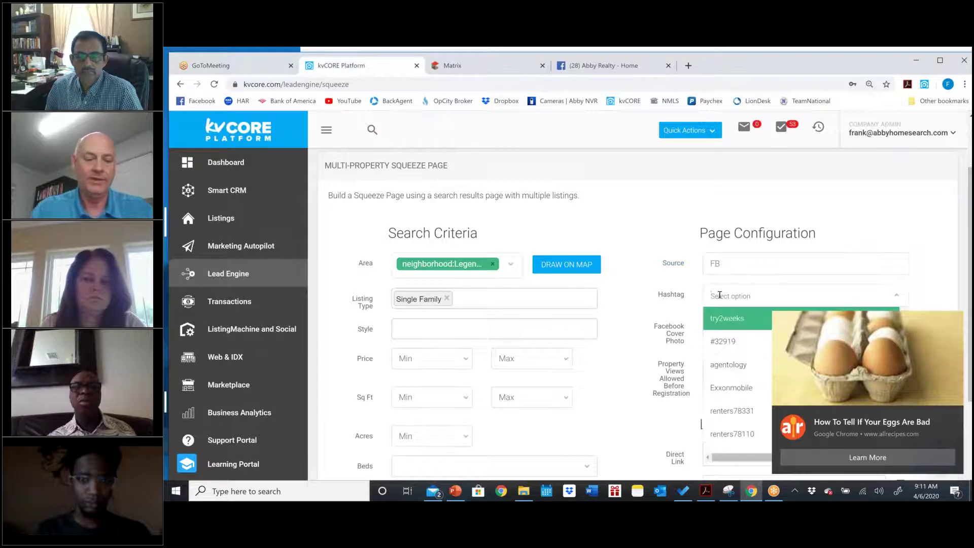
{"action": "type", "text": "#"}
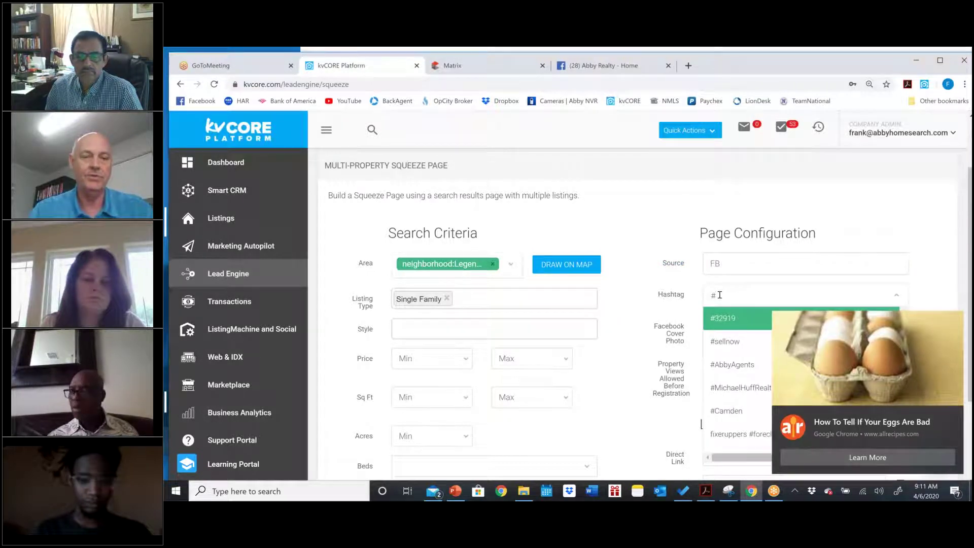
{"action": "type", "text": "le"}
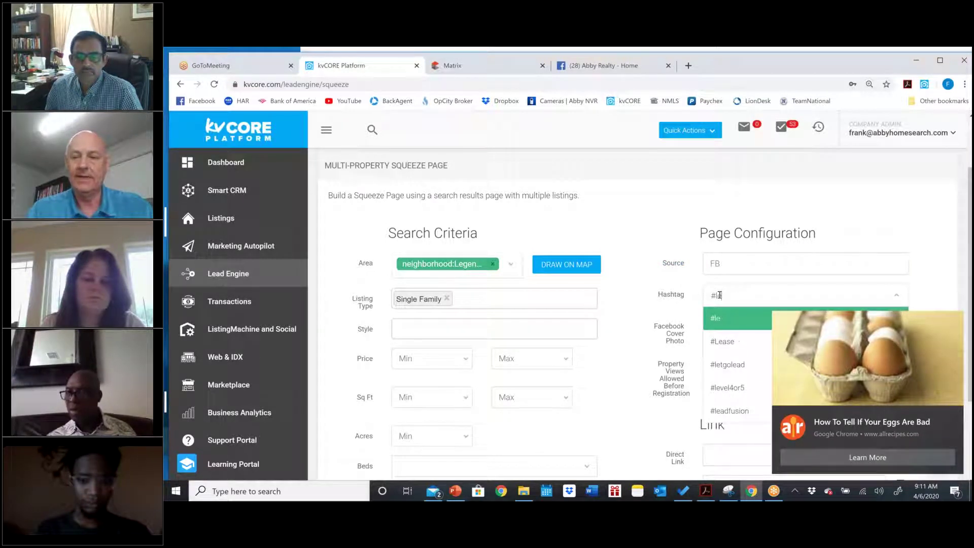
{"action": "type", "text": "gendsranch"}
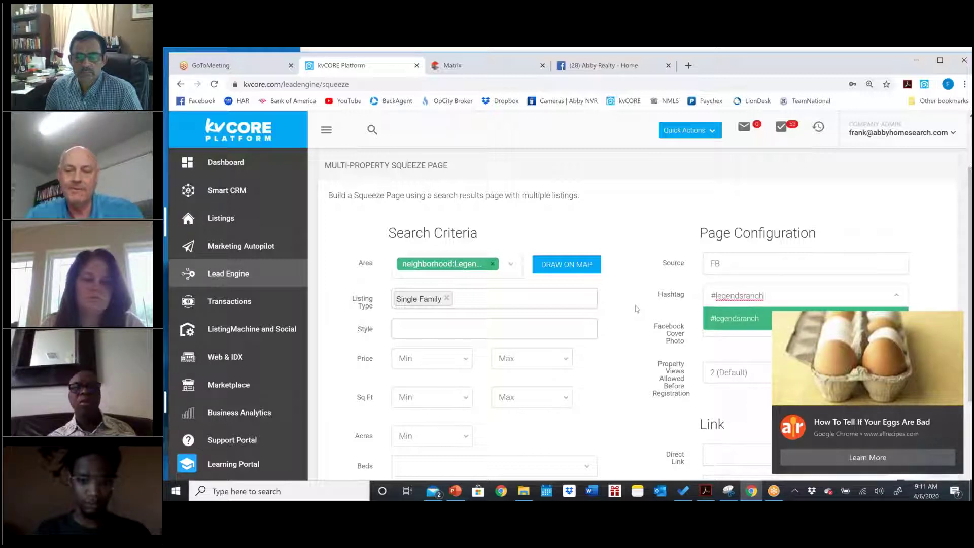
{"action": "left_click", "coordinate": [657, 340]}
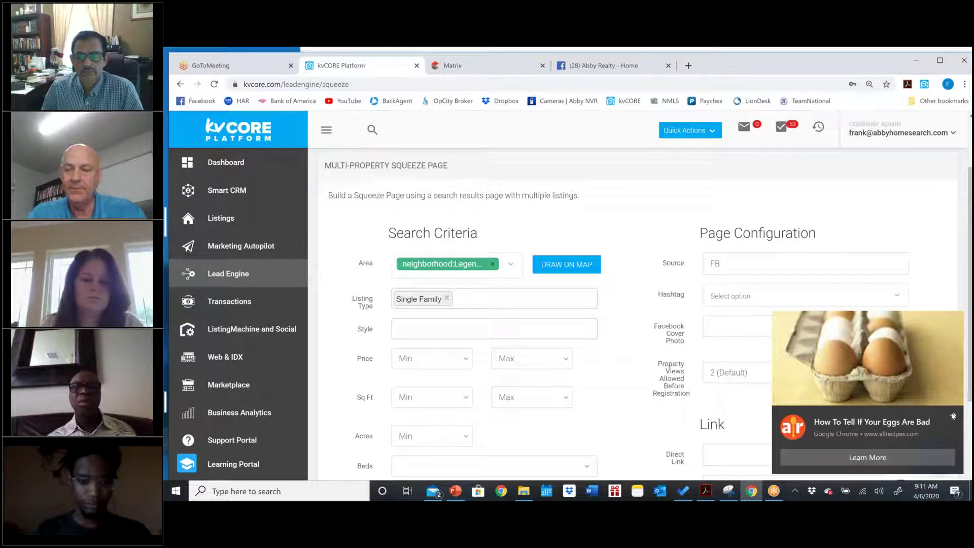
Dismiss the recipe notification covering the form and tag the squeeze page with the new hashtag #legendsranch.
{"action": "left_click", "coordinate": [953, 416]}
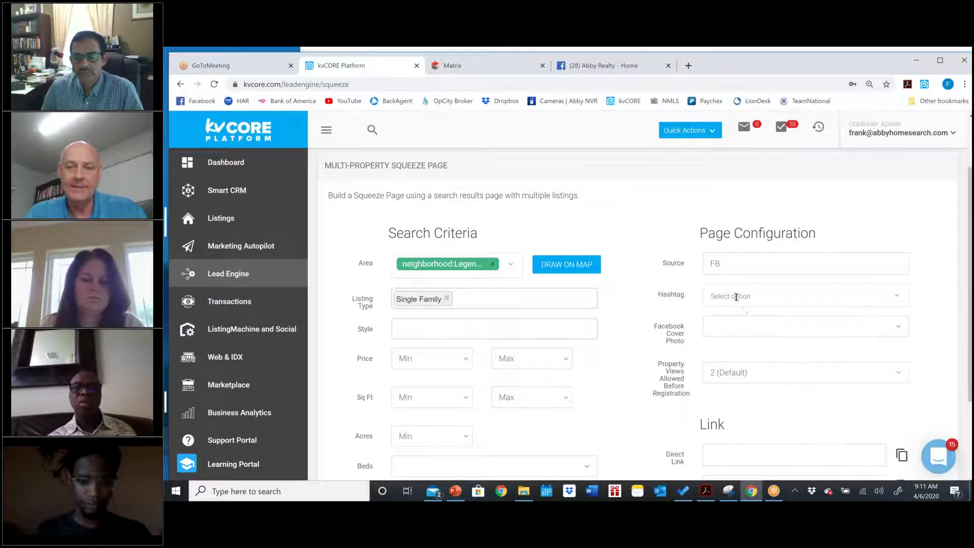
{"action": "left_click", "coordinate": [735, 299]}
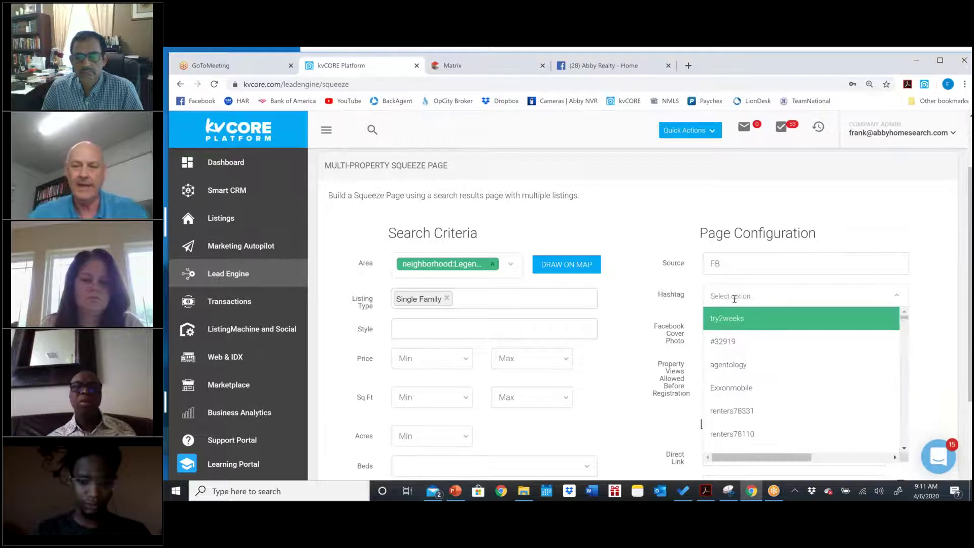
{"action": "type", "text": "#legendsranch"}
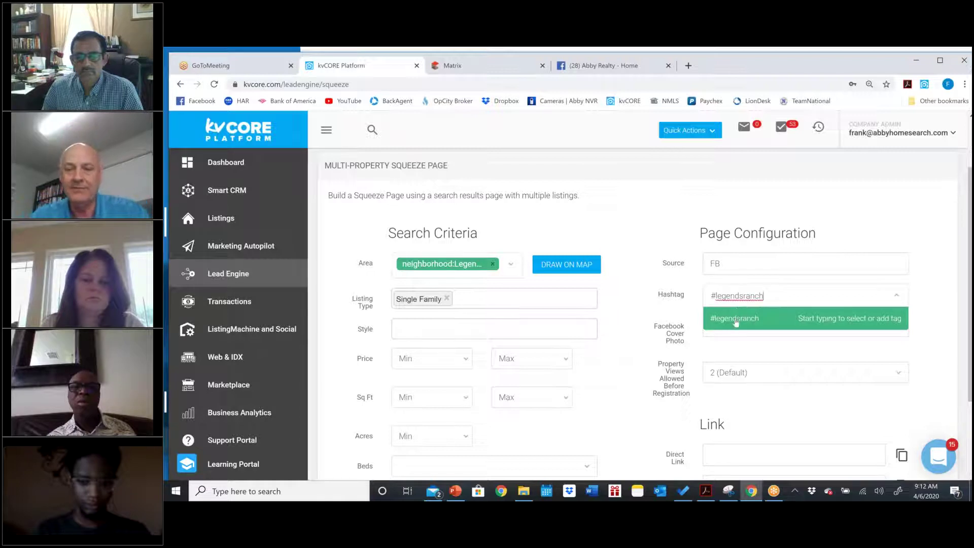
{"action": "left_click", "coordinate": [735, 320]}
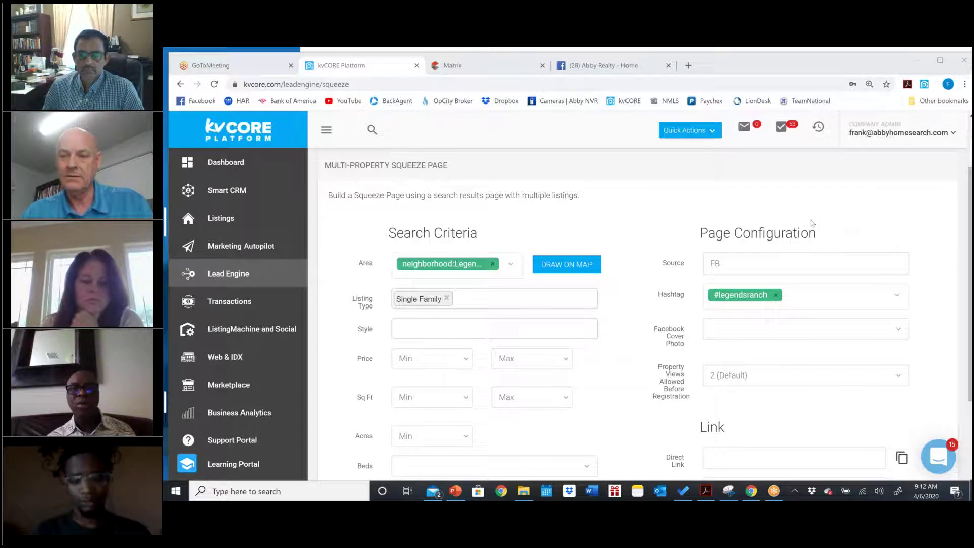
Set the property views allowed before registration to 5 and generate the squeeze page link.
{"action": "scroll", "coordinate": [763, 397], "scroll_direction": "up", "scroll_amount": 1}
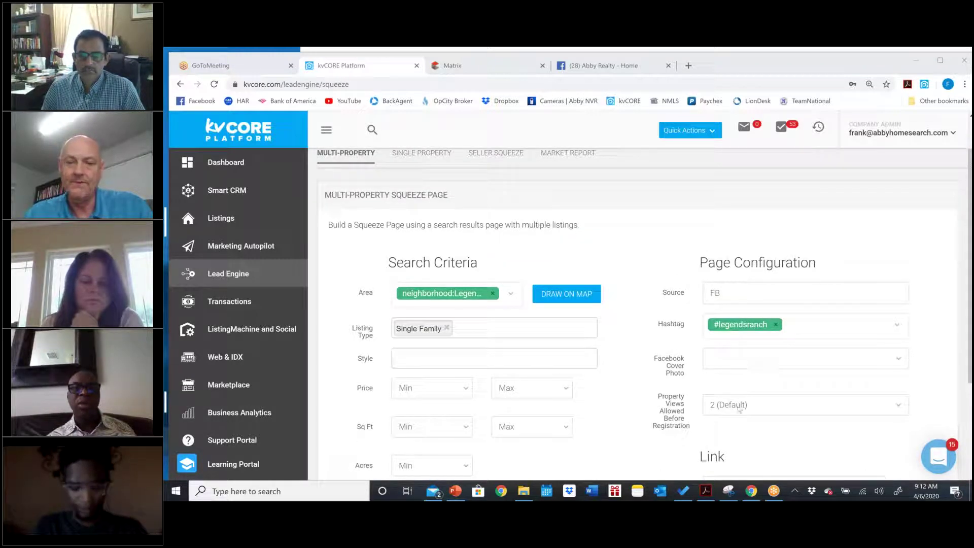
{"action": "left_click", "coordinate": [739, 410]}
{"action": "left_click", "coordinate": [711, 341]}
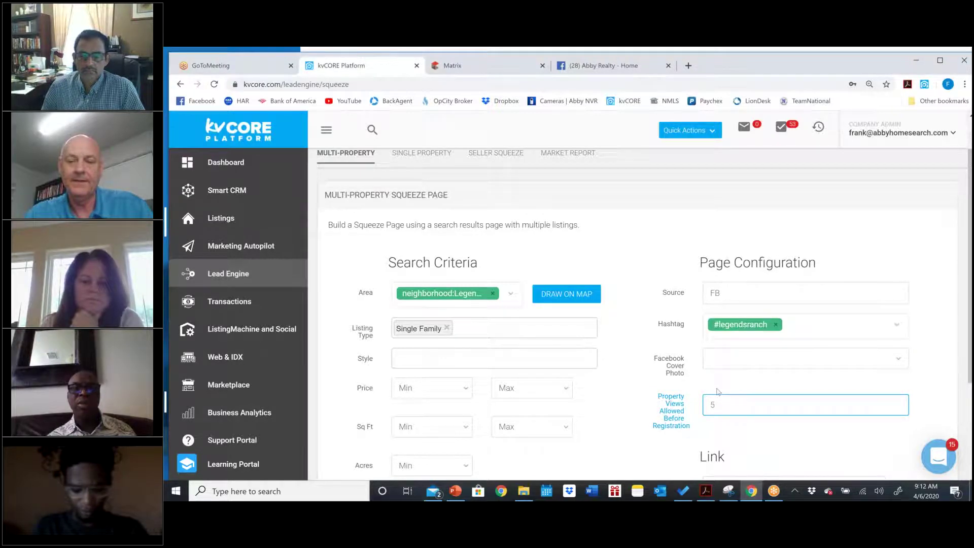
{"action": "scroll", "coordinate": [718, 391], "scroll_direction": "down", "scroll_amount": 2}
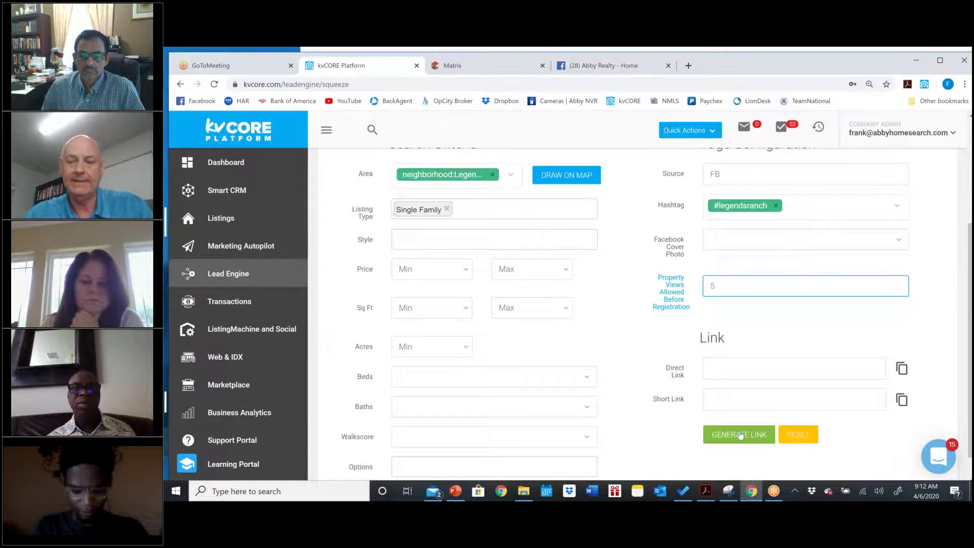
{"action": "left_click", "coordinate": [740, 435]}
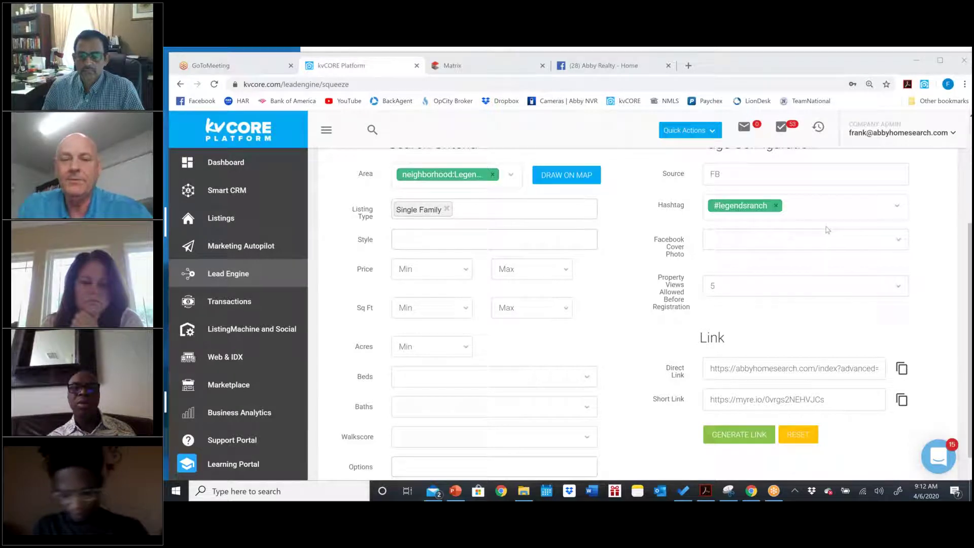
Set the Facebook cover photo to use listings from search results and regenerate the squeeze page link.
{"action": "left_click", "coordinate": [899, 242]}
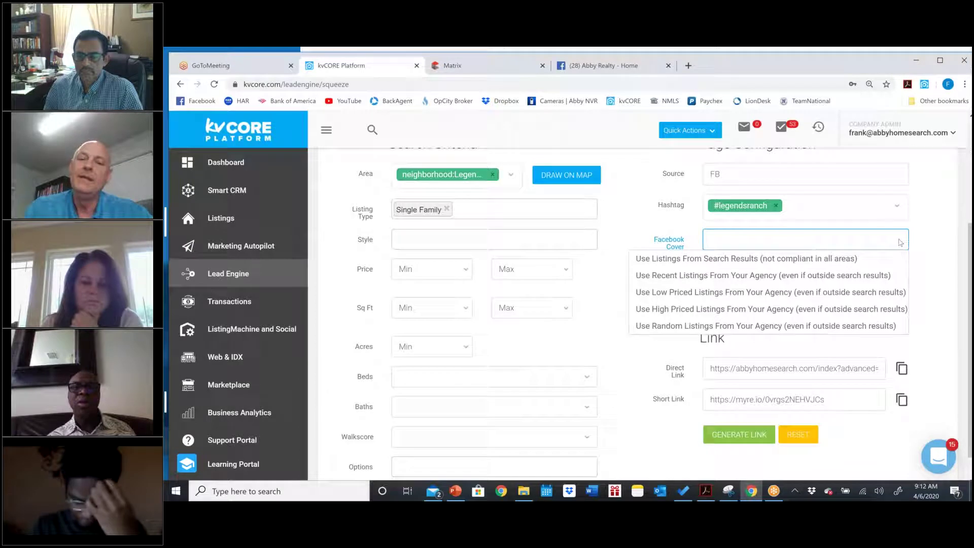
{"action": "left_click", "coordinate": [834, 259]}
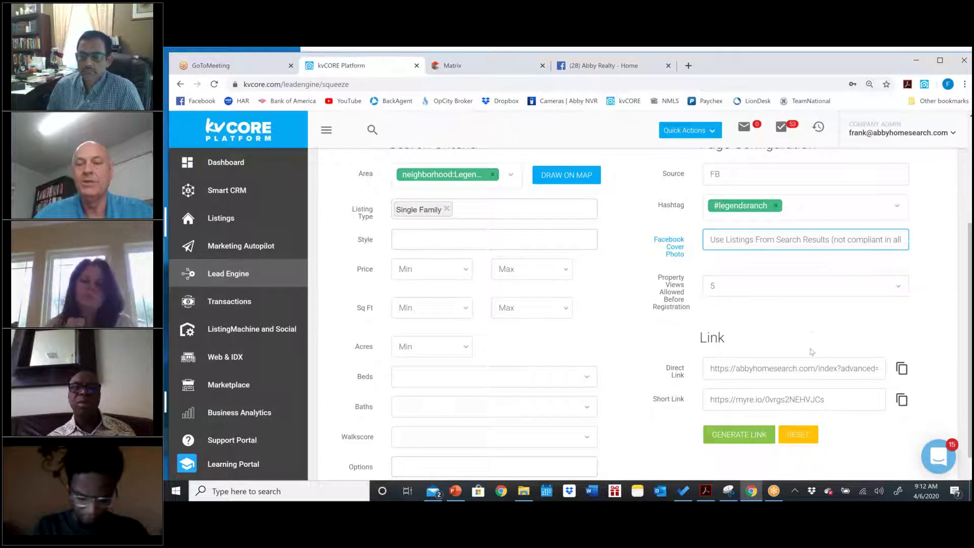
{"action": "left_click", "coordinate": [739, 435]}
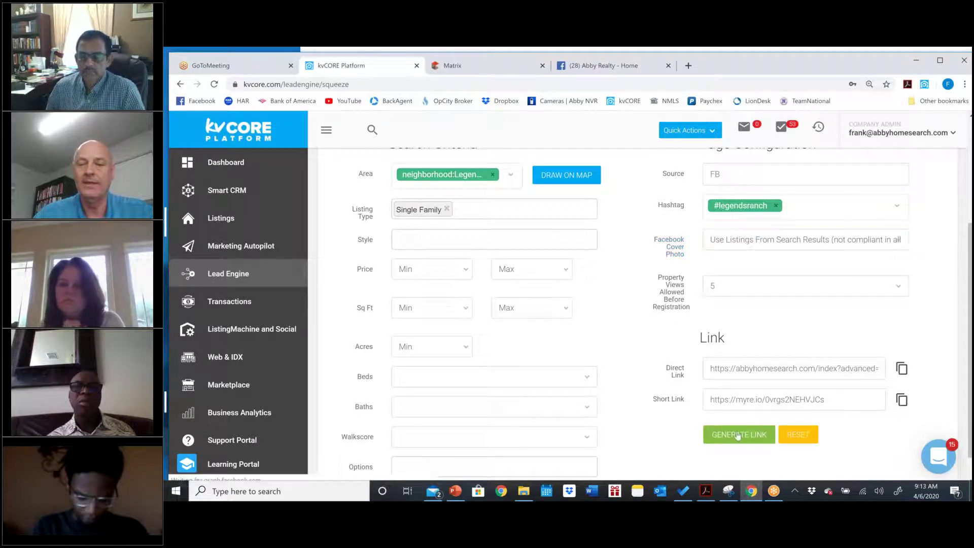
{"action": "left_click", "coordinate": [802, 71]}
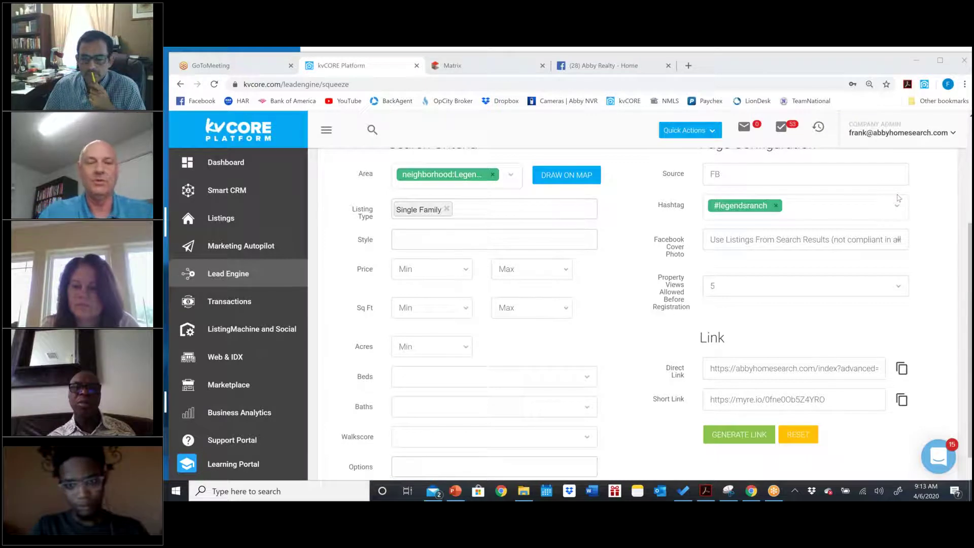
{"action": "left_click", "coordinate": [615, 69]}
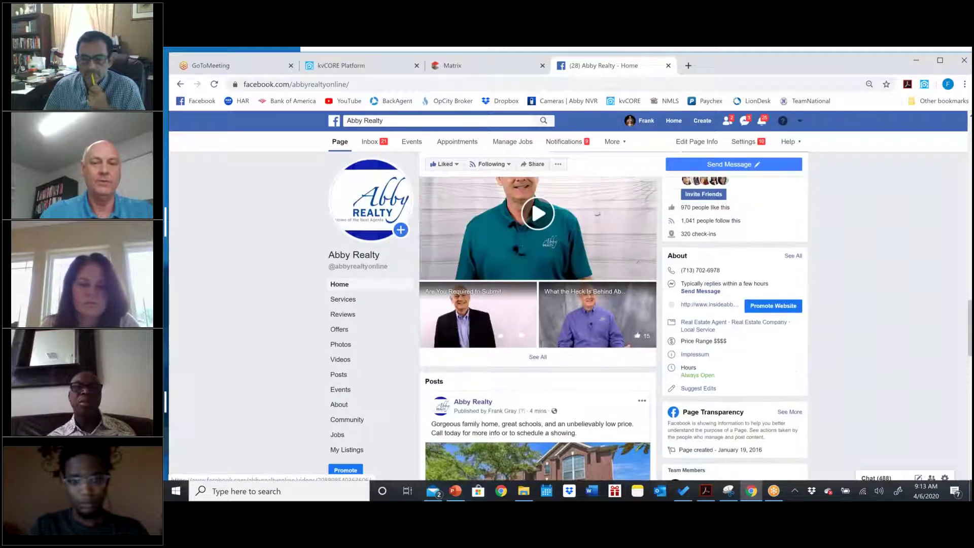
{"action": "scroll", "coordinate": [614, 284], "scroll_direction": "up", "scroll_amount": 2}
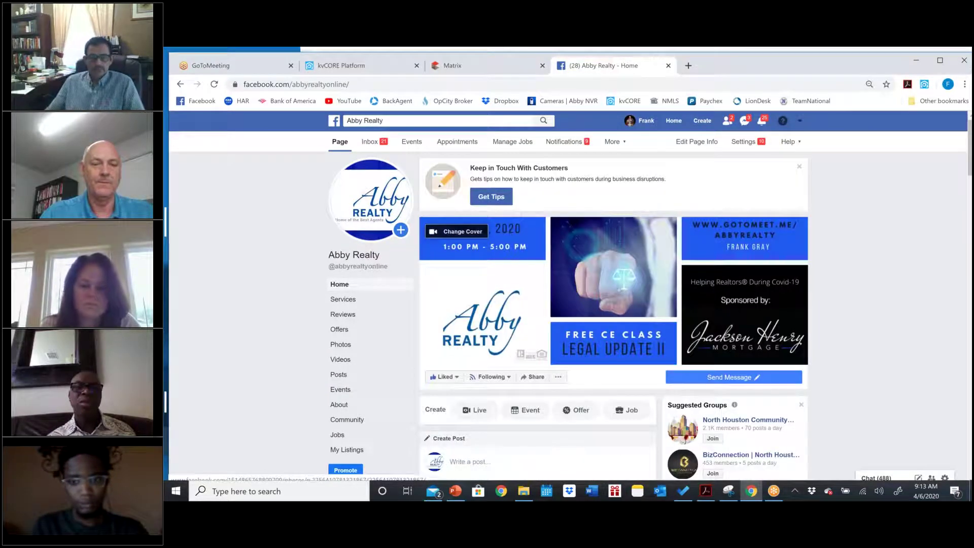
{"action": "scroll", "coordinate": [614, 284], "scroll_direction": "down", "scroll_amount": 4}
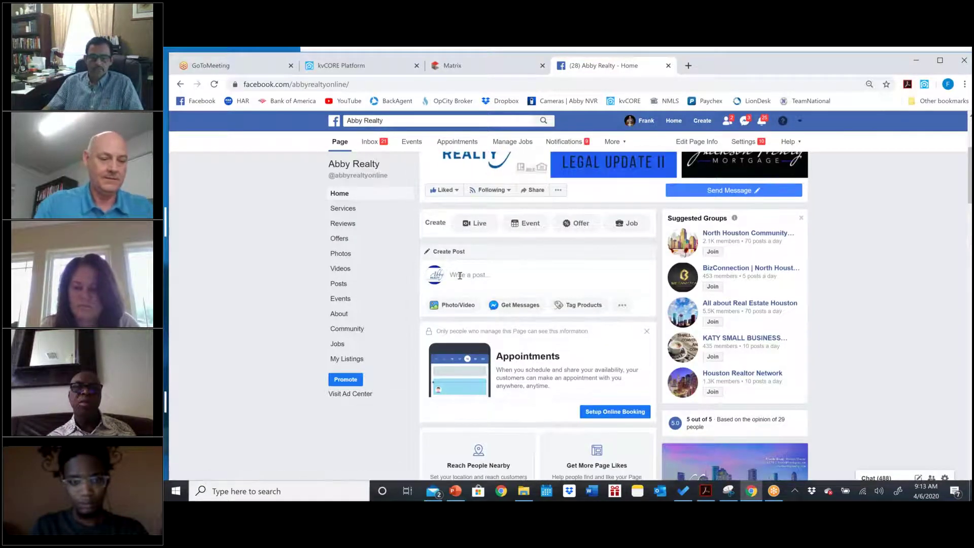
{"action": "left_click", "coordinate": [460, 276]}
{"action": "type", "text": "https://abbyhomesearch.com/details/?mlsid=32628803&mls=67&ppc=FB&view_timing=5"}
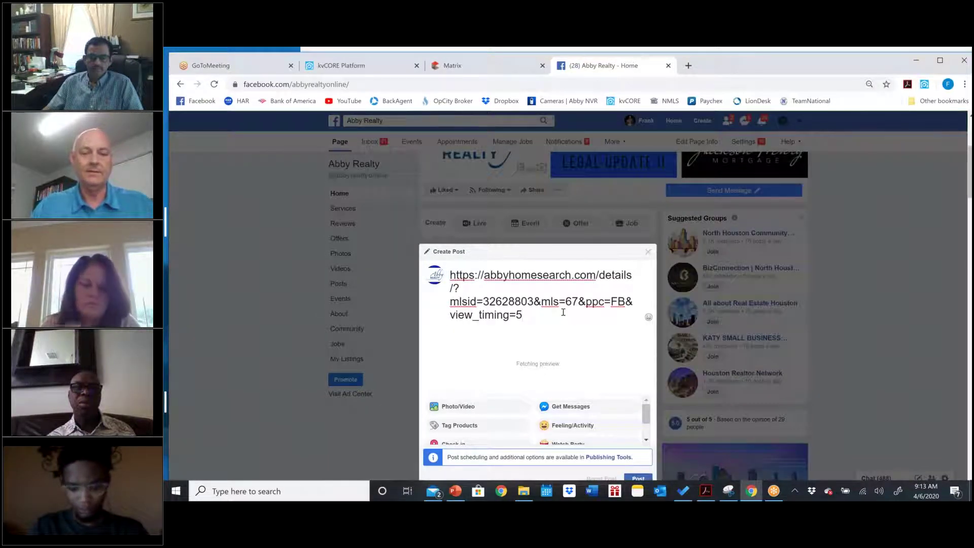
{"action": "scroll", "coordinate": [563, 312], "scroll_direction": "down", "scroll_amount": 1}
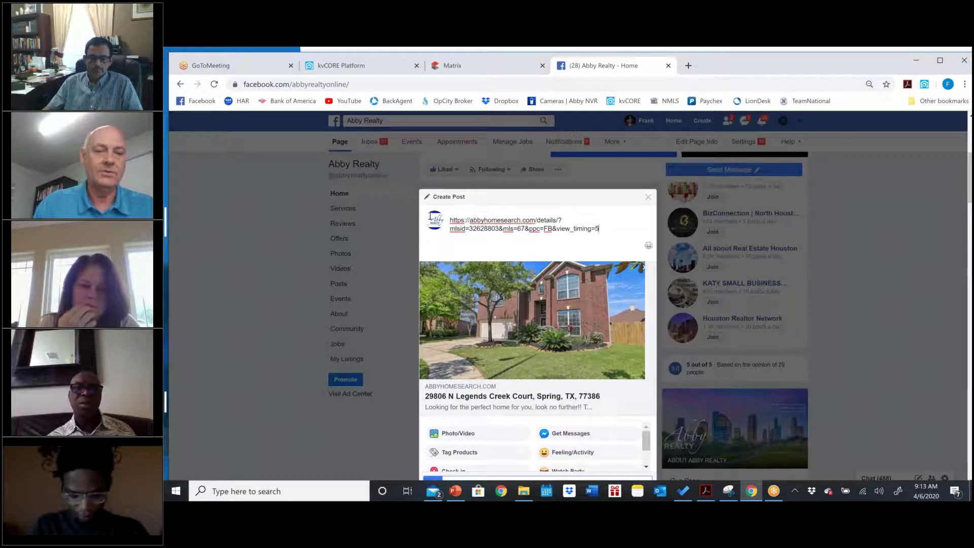
Replace the post's link text with "Thinking about living in Legends Ranch? Click the link below to see every home currently for sale in Legends Ranch.".
{"action": "key", "text": "ctrl+a"}
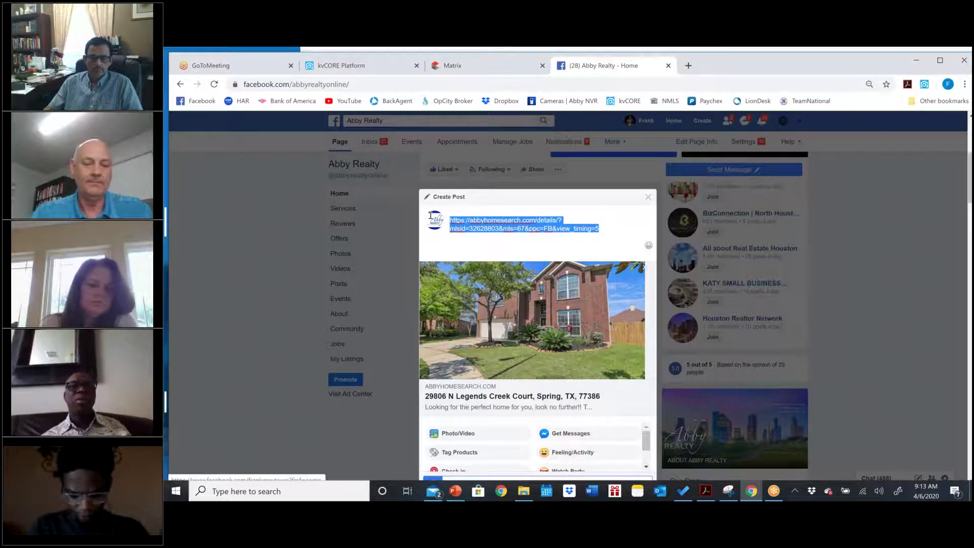
{"action": "type", "text": "Thinking about living in Legends Ra"}
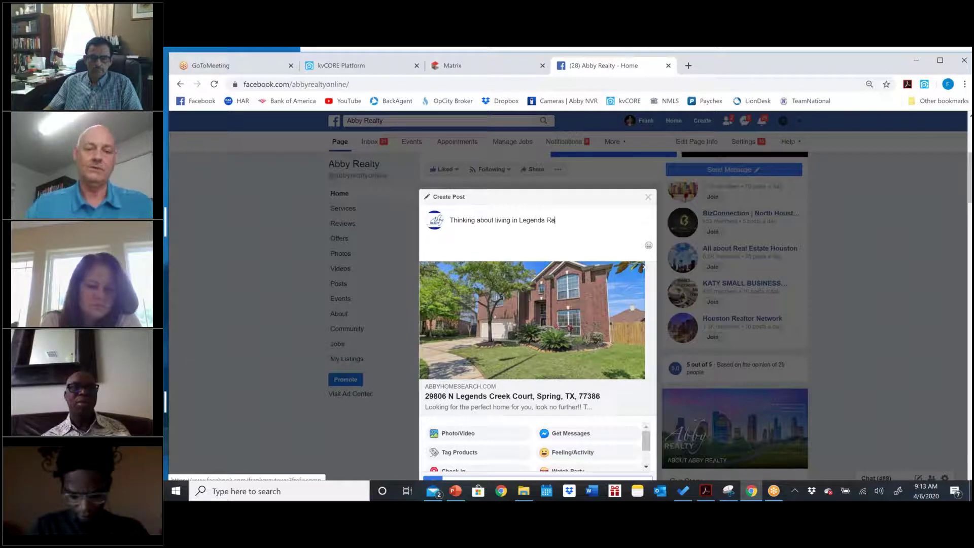
{"action": "type", "text": "Click the link"}
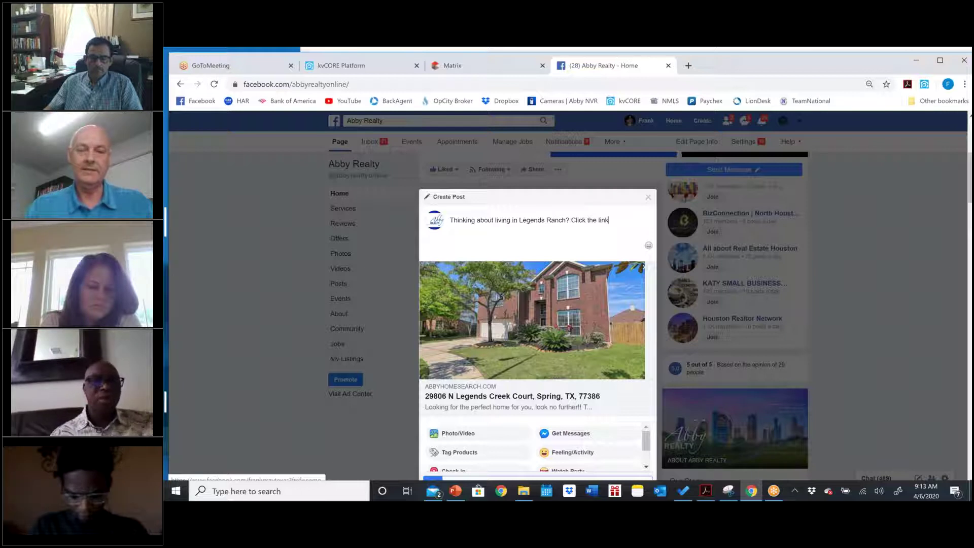
{"action": "type", "text": " below to se"}
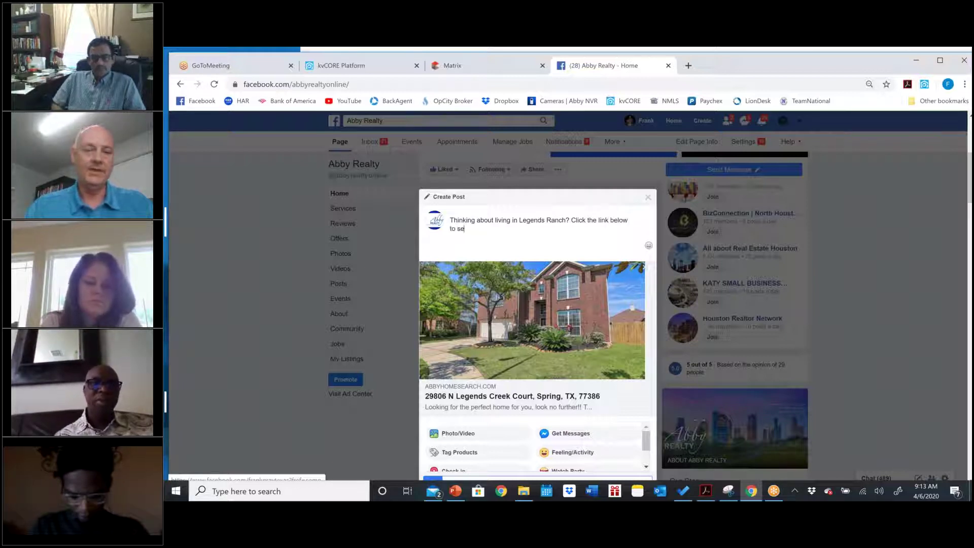
{"action": "type", "text": "e every home currently for sale in Legends Ranch. And then cal"}
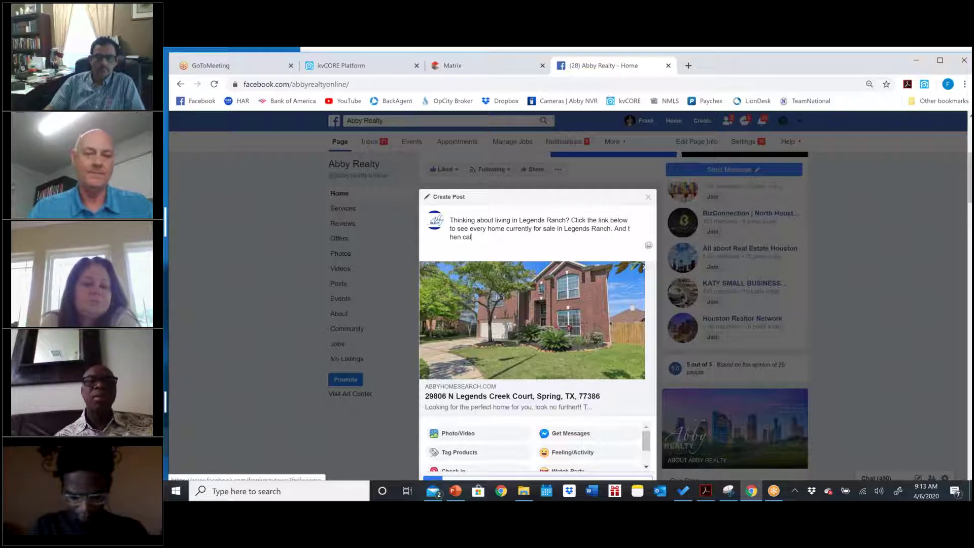
Continue the post message with "And then call me! I'd love to answer any of your questions".
{"action": "key", "text": "BackSpace"}
{"action": "key", "text": "BackSpace"}
{"action": "key", "text": "BackSpace"}
{"action": "key", "text": "BackSpace"}
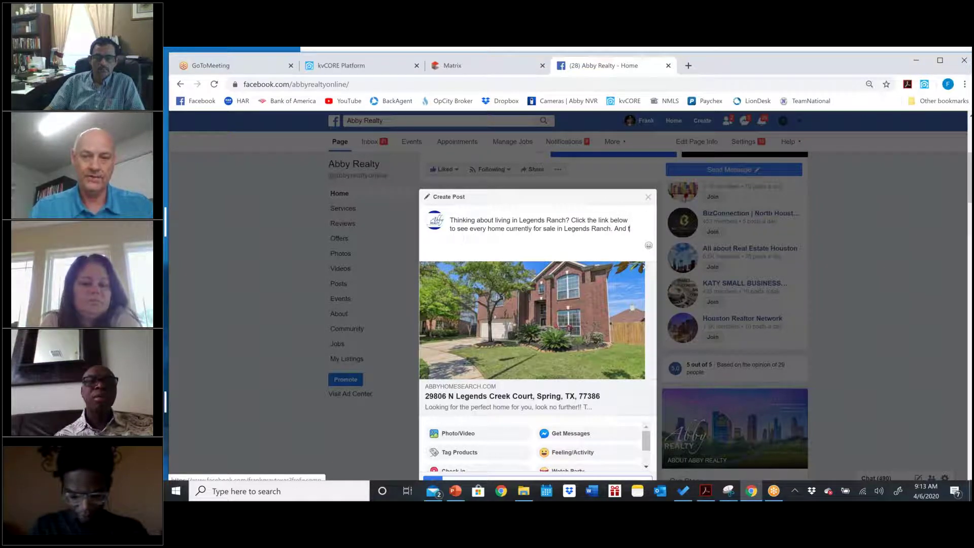
{"action": "type", "text": "then call me"}
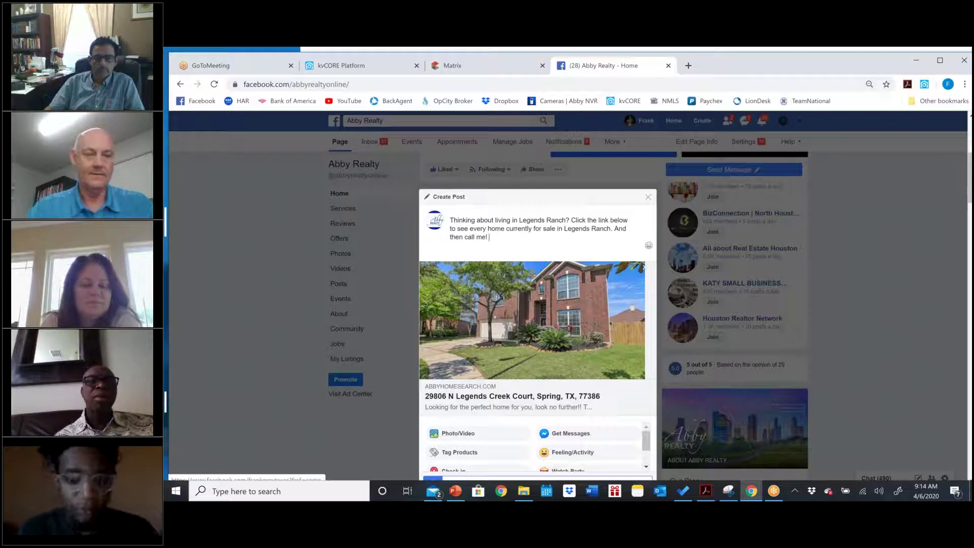
{"action": "type", "text": "! I'd love to answer any of your quetions"}
{"action": "key", "text": "BackSpace"}
{"action": "key", "text": "BackSpace"}
{"action": "key", "text": "BackSpace"}
{"action": "key", "text": "BackSpace"}
{"action": "key", "text": "BackSpace"}
{"action": "key", "text": "BackSpace"}
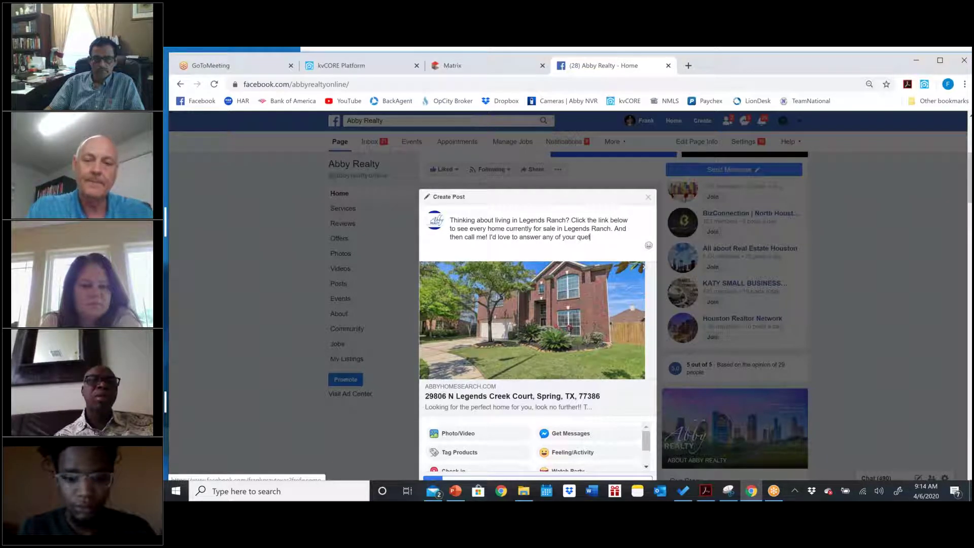
{"action": "type", "text": "sti"}
{"action": "key", "text": "BackSpace"}
{"action": "type", "text": "estions or s"}
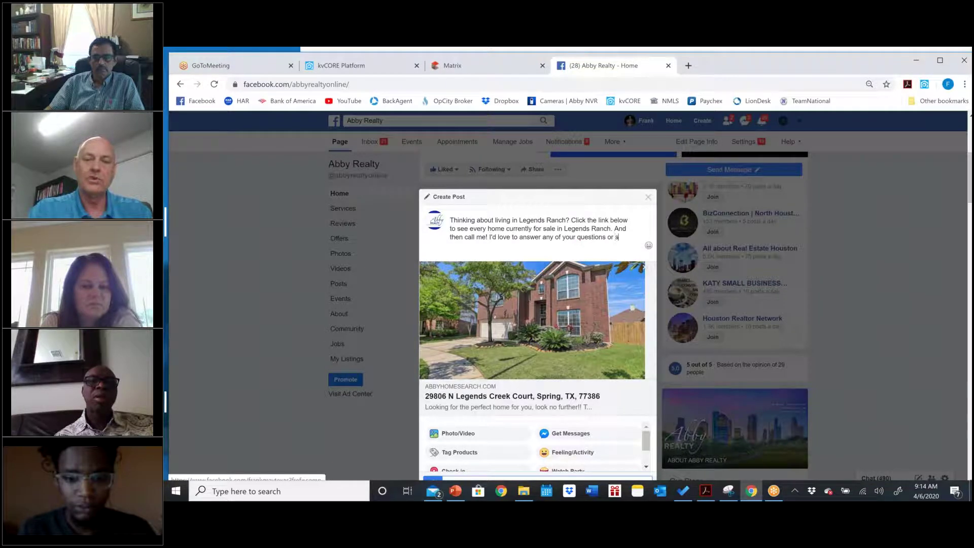
Finish the post message's last sentence with "or schedule a COVID -19 "safe" showing!".
{"action": "type", "text": "che"}
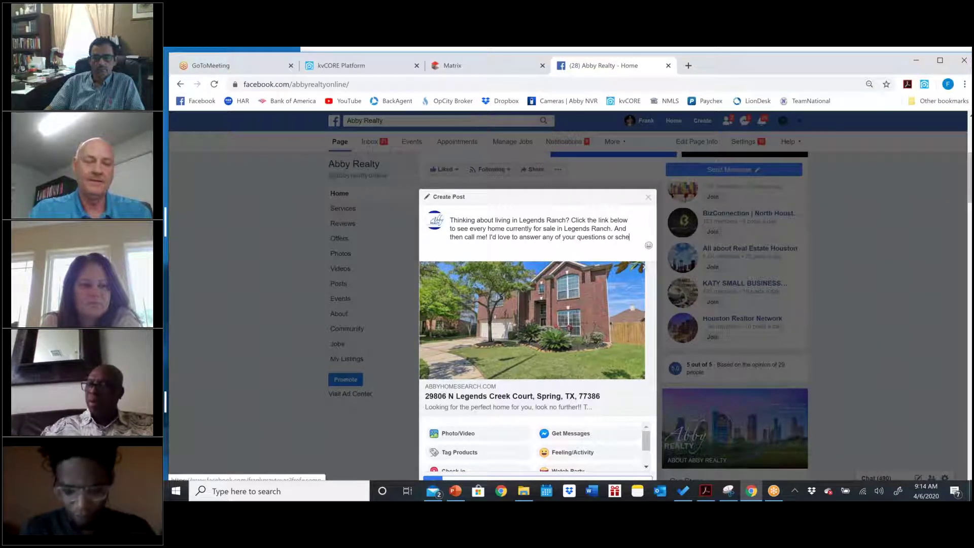
{"action": "type", "text": "dule a COVID"}
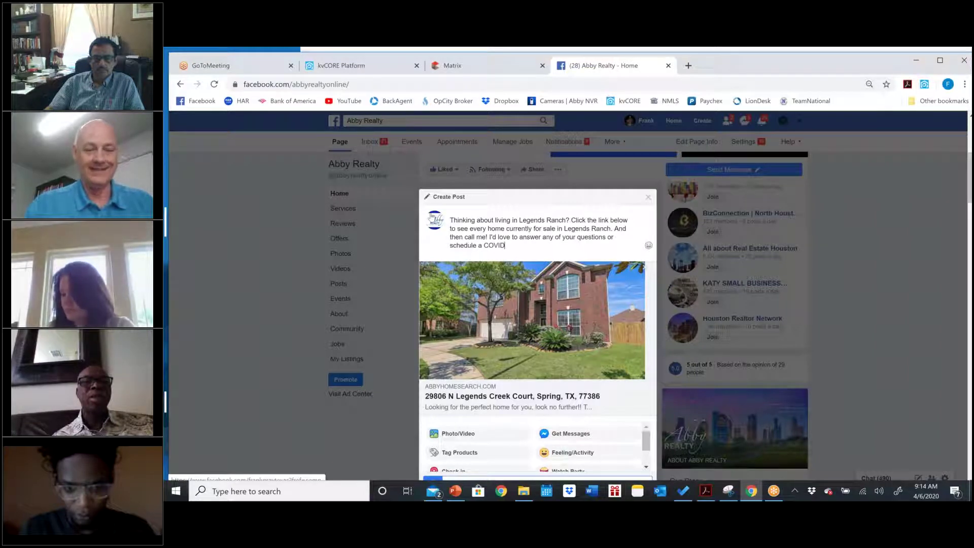
{"action": "type", "text": " -19 \"safe\" show"}
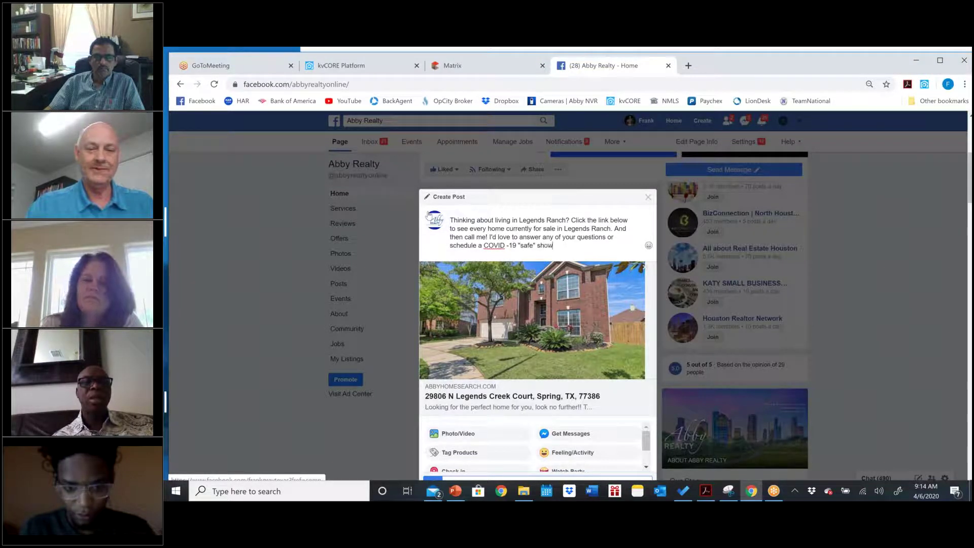
{"action": "type", "text": "!"}
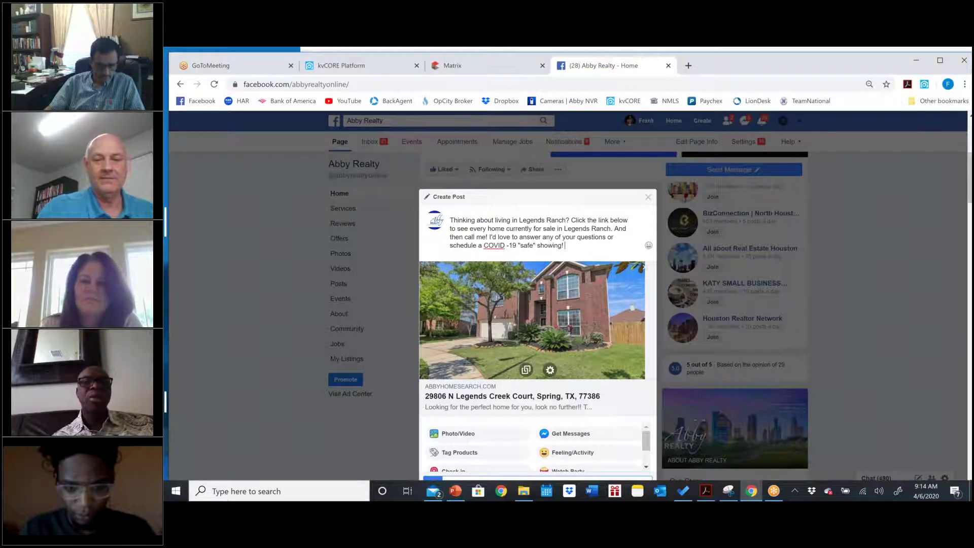
Publish the Legends Ranch post on the Abby Realty page and dismiss the Propertybase mail notification.
{"action": "scroll", "coordinate": [533, 314], "scroll_direction": "down", "scroll_amount": 3}
{"action": "left_click", "coordinate": [638, 334]}
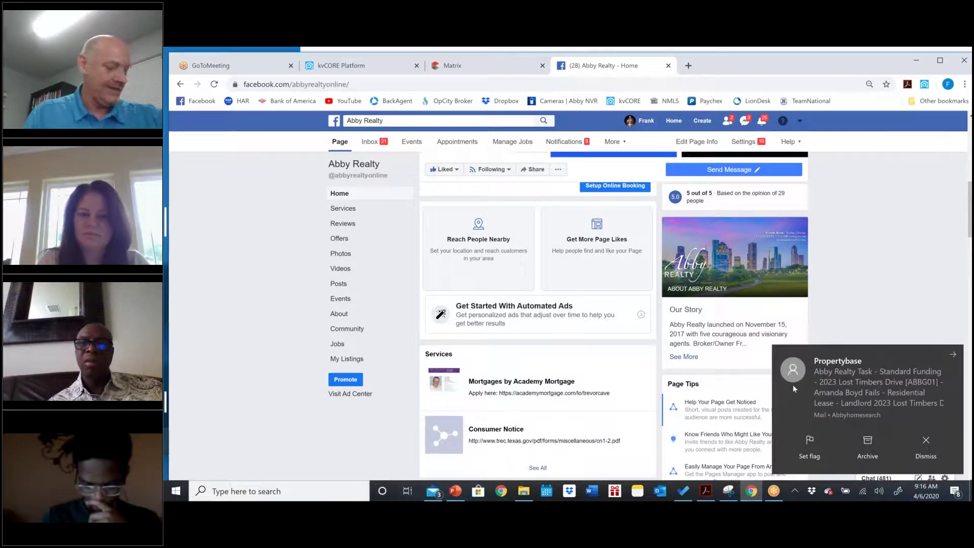
{"action": "left_click", "coordinate": [926, 442]}
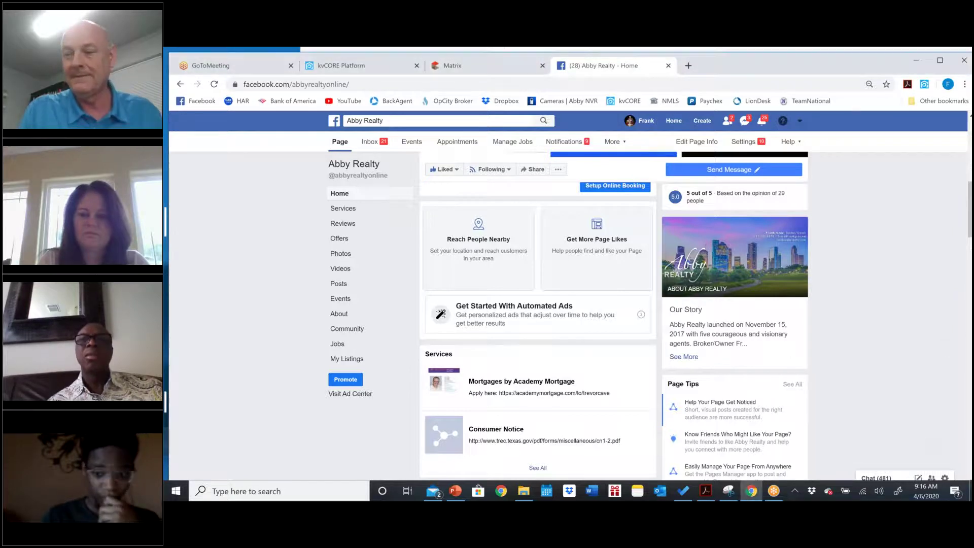